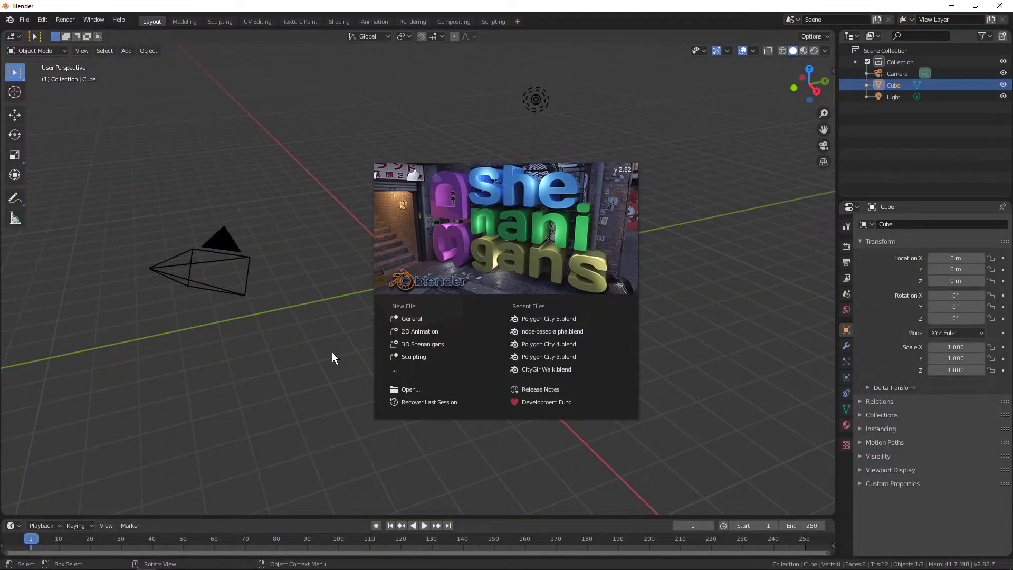
Step: Close the splash screen and delete the default cube, camera and light
click(563, 241)
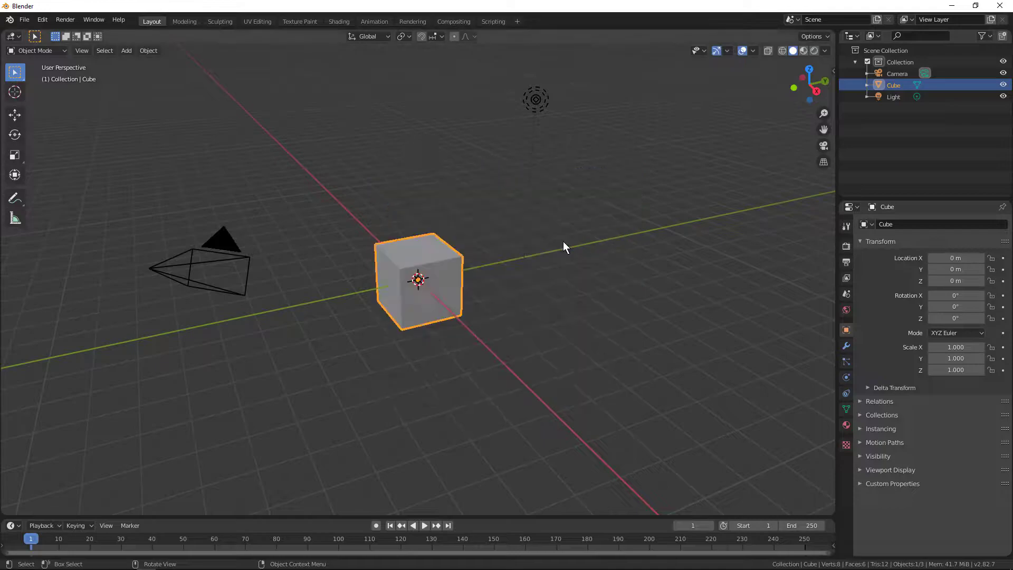
middle_drag(346, 260, 354, 288)
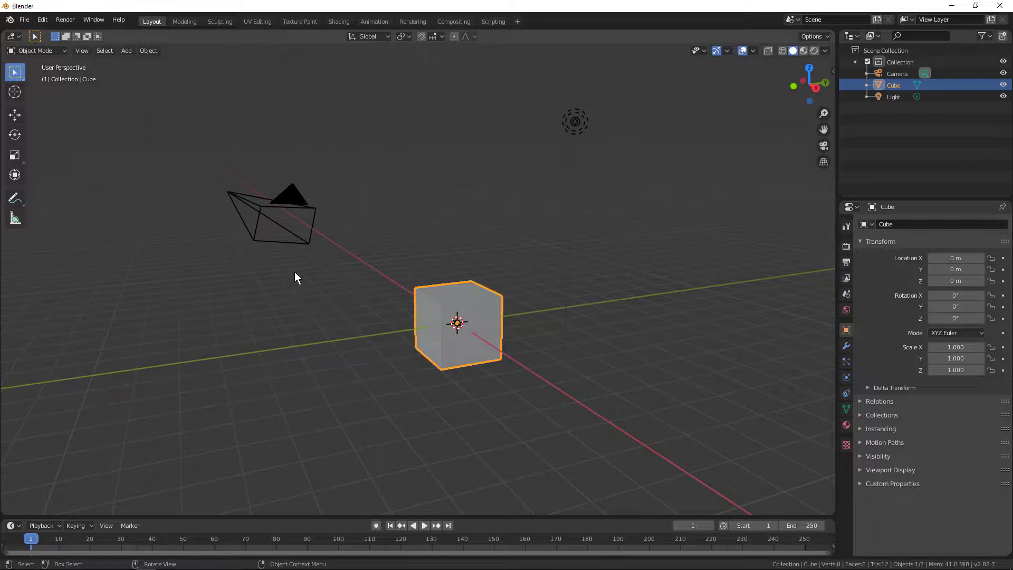
key(alt+a)
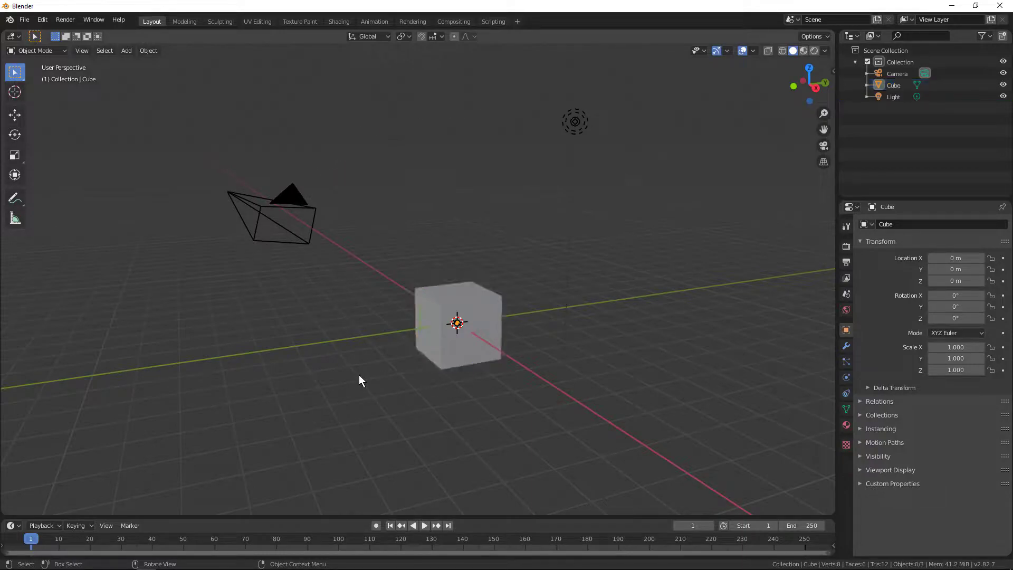
key(a)
key(x)
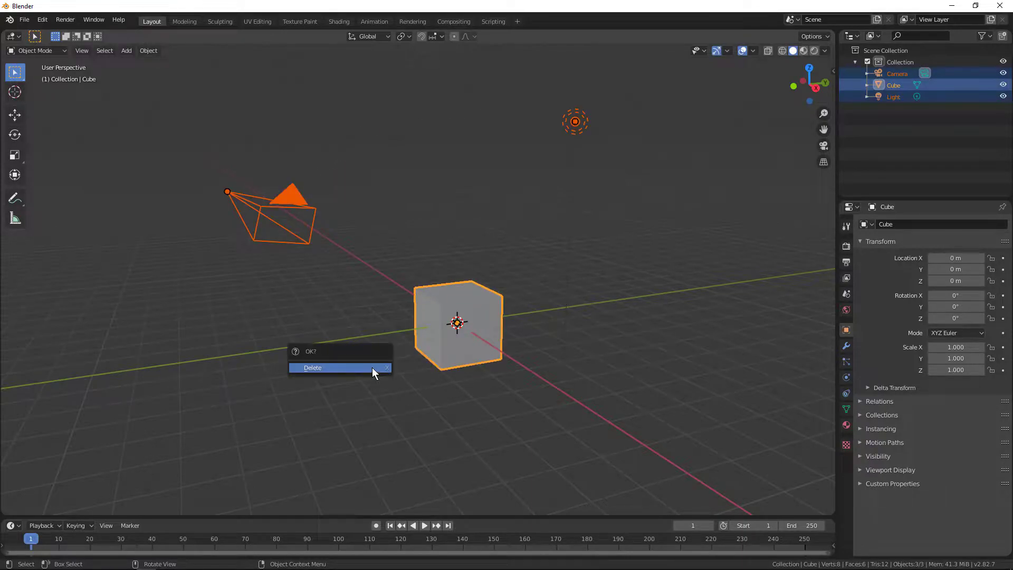
click(372, 368)
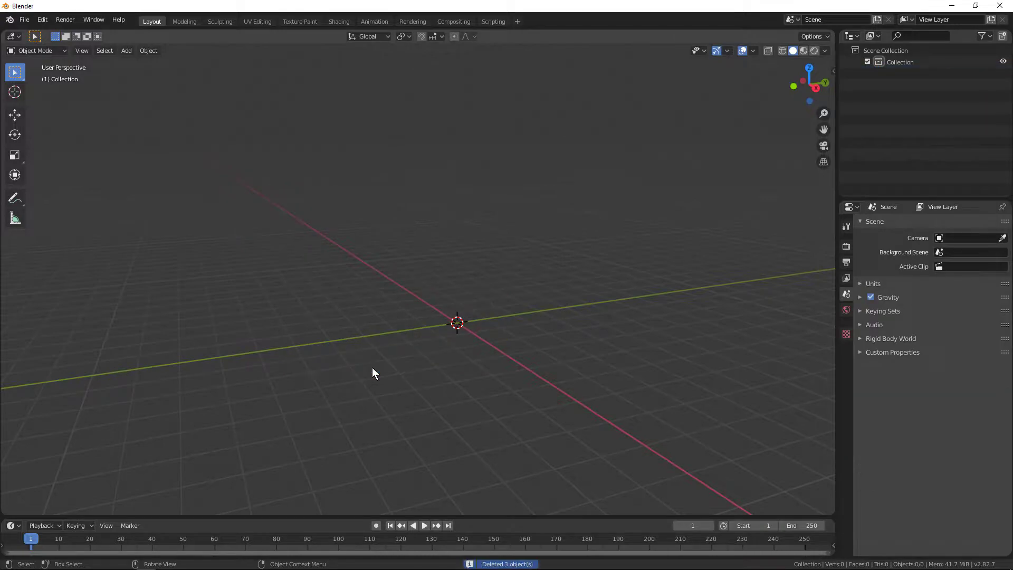
Step: Start an FBX import and browse from Downloads into Source_Files_new > _SourceFiles > Characters
click(24, 19)
mouse_move(57, 168)
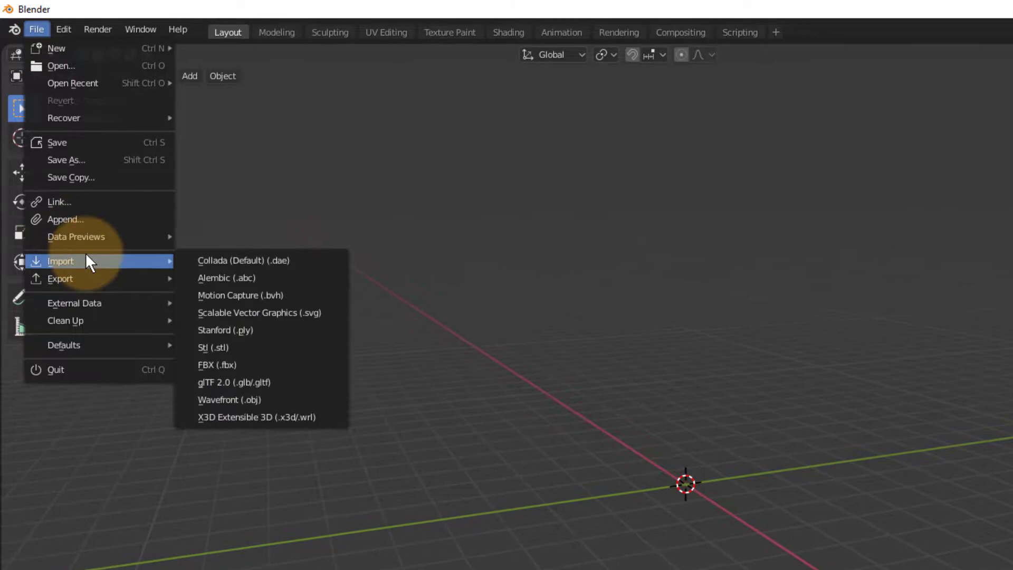
click(296, 366)
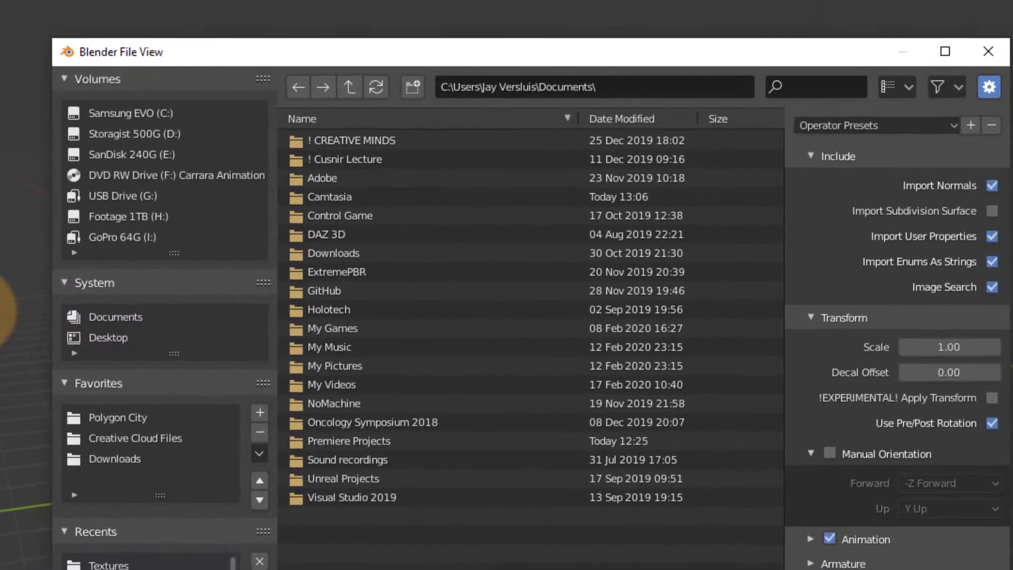
click(98, 457)
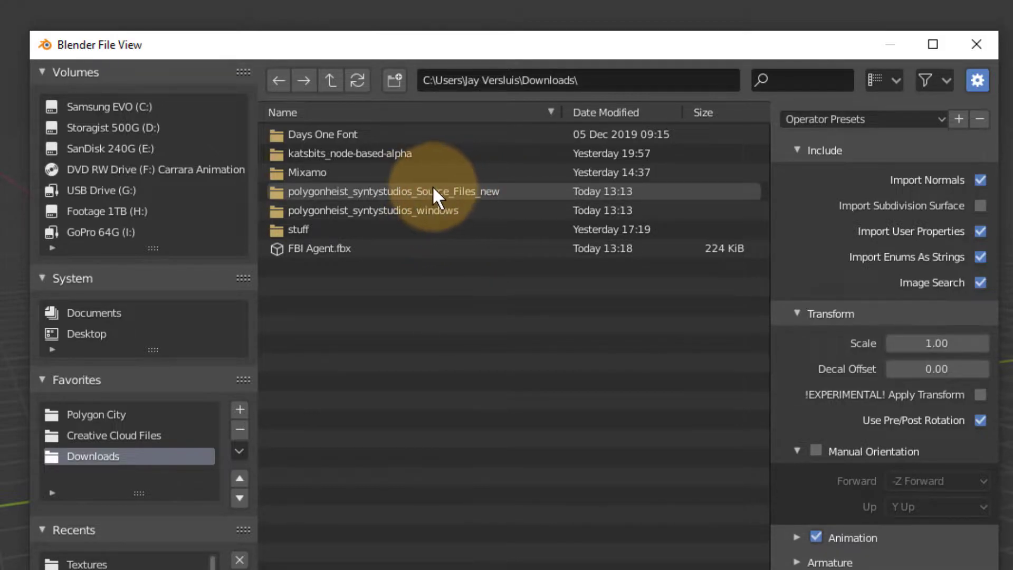
double_click(499, 187)
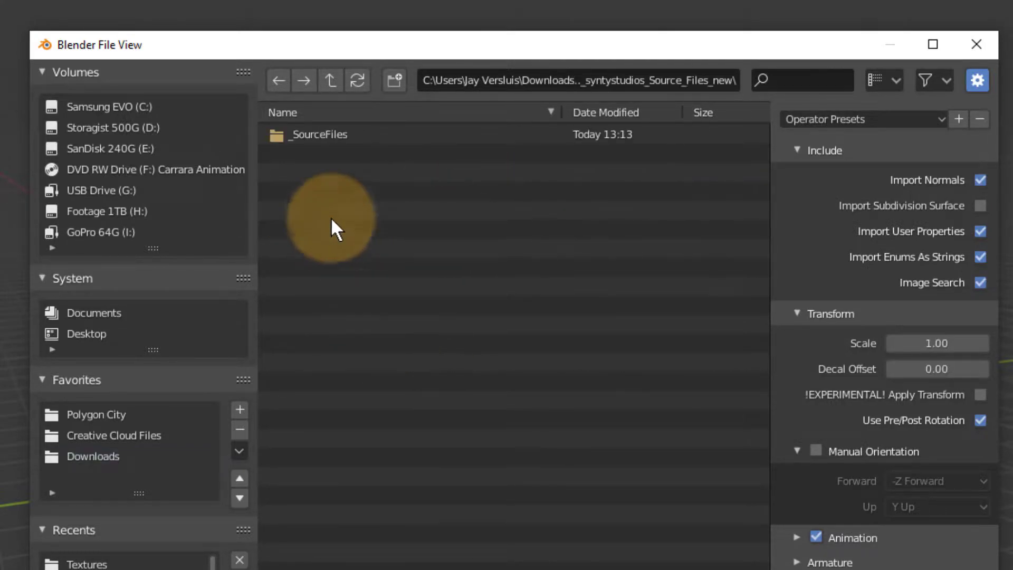
double_click(338, 136)
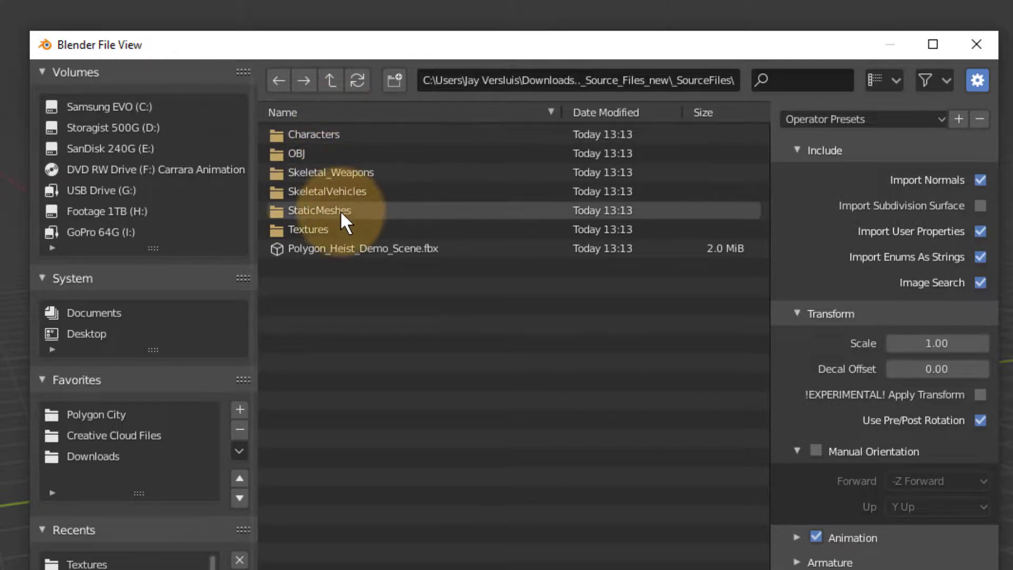
double_click(350, 134)
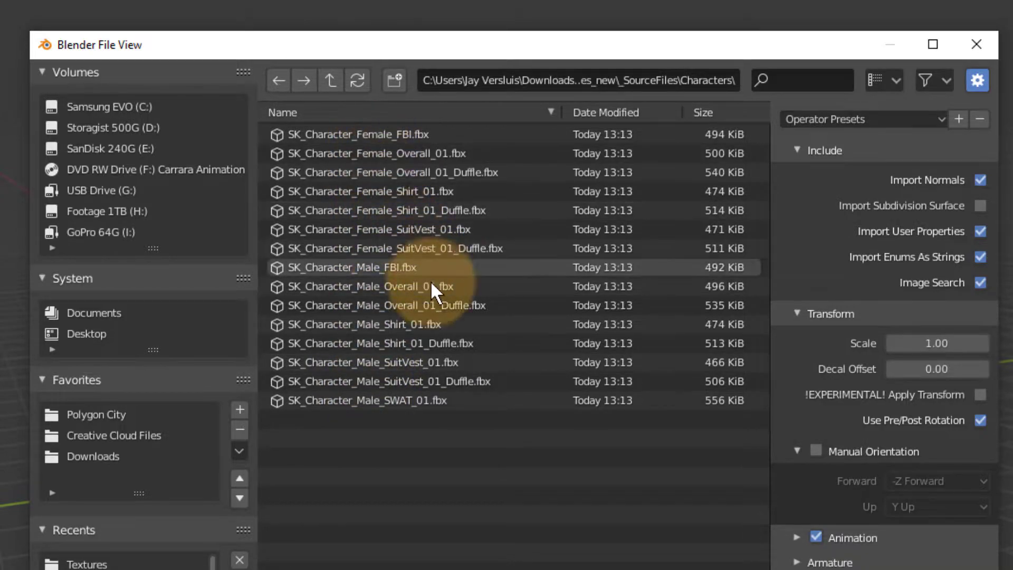
Step: Choose SK_Character_Male_FBI.fbx with Manual Orientation on, Animation off and Automatic Bone Orientation on
click(346, 260)
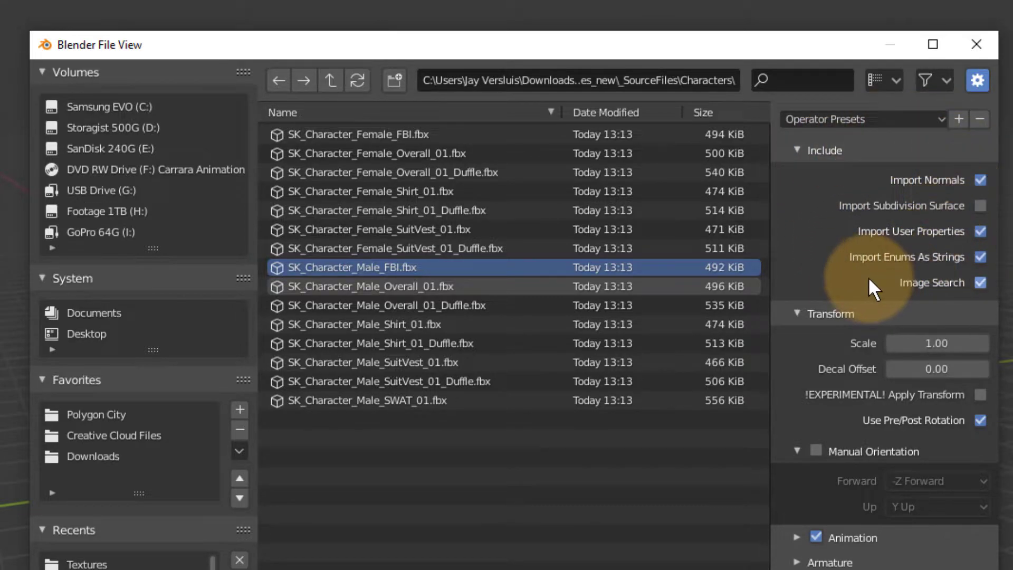
click(797, 150)
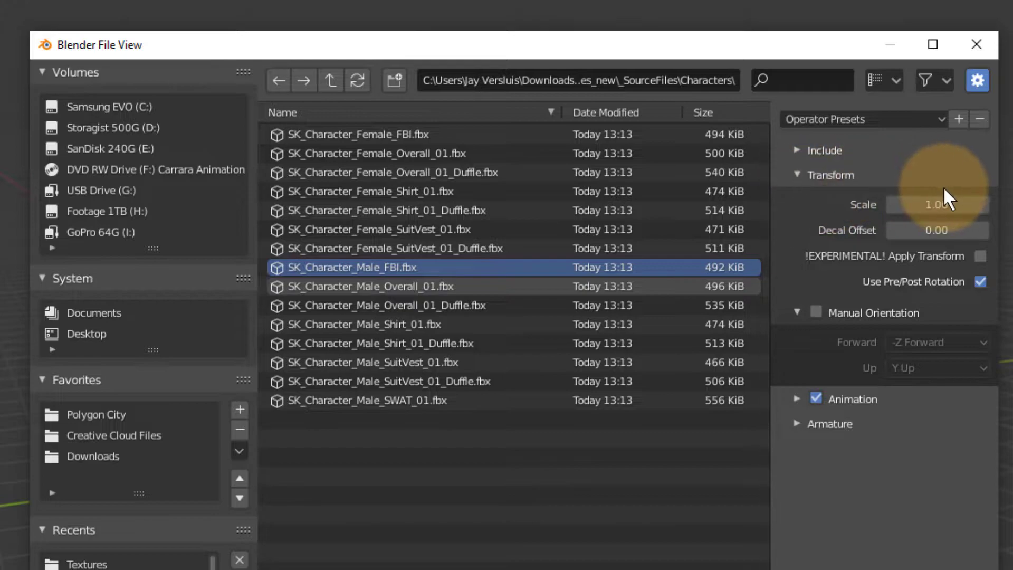
click(815, 311)
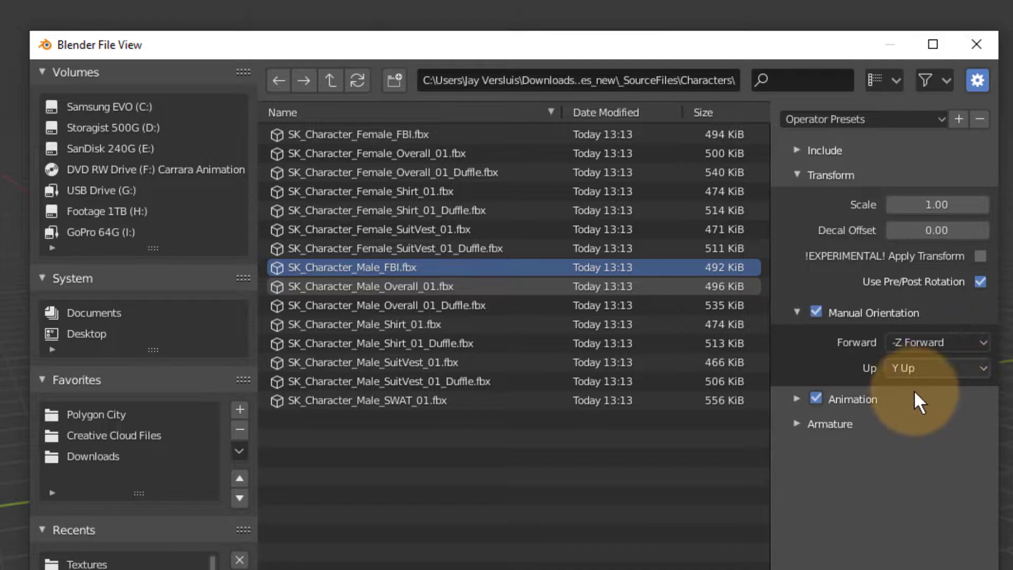
click(816, 399)
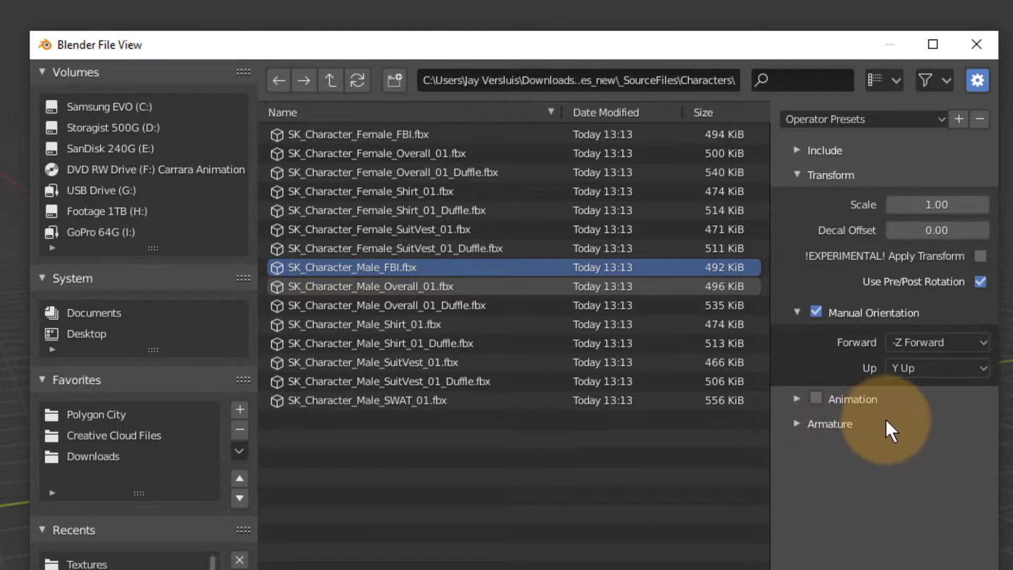
click(794, 425)
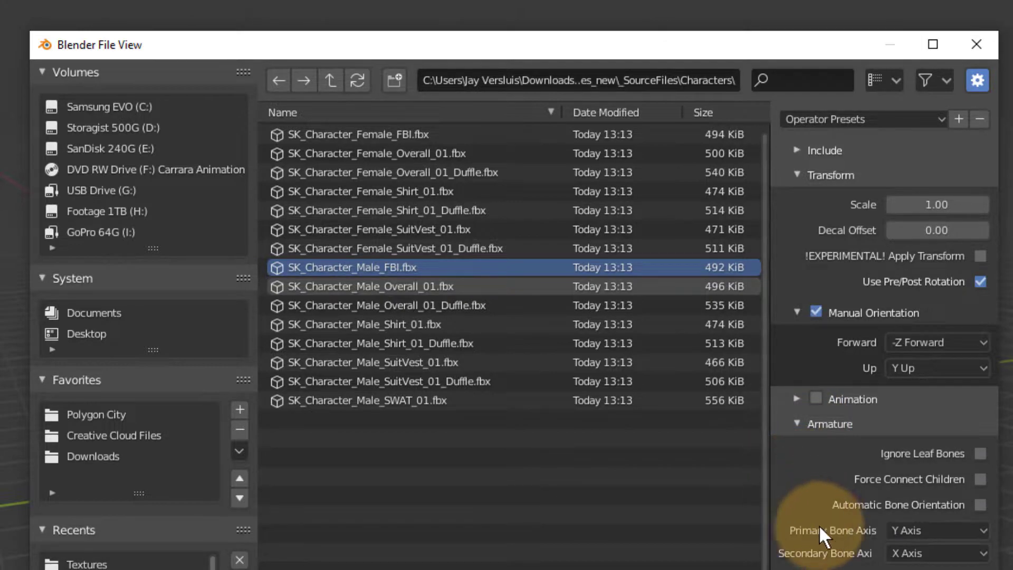
click(979, 504)
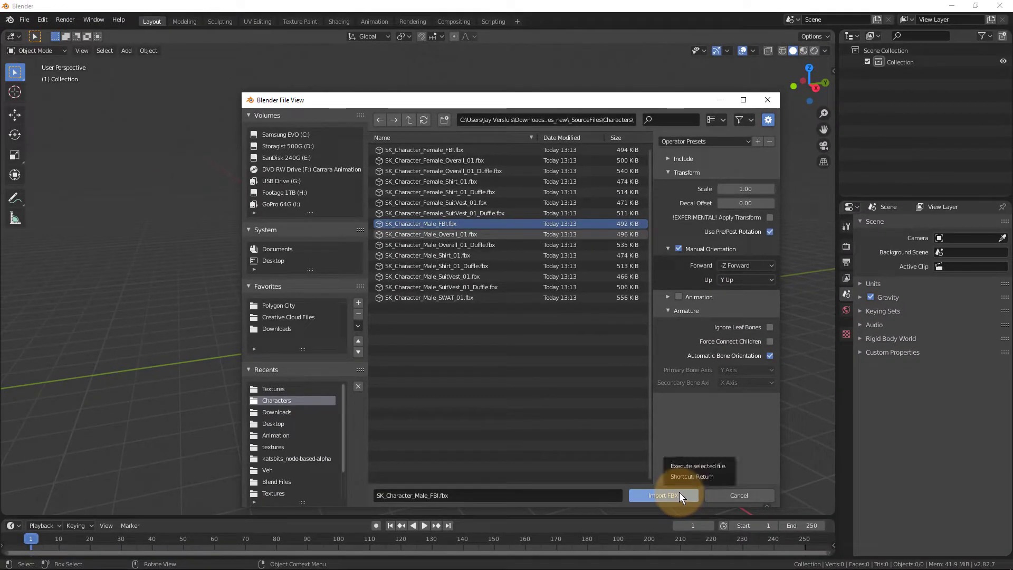
Step: Import SK_Character_Male_FBI.fbx and zoom in on the Root armature and its mesh
click(682, 494)
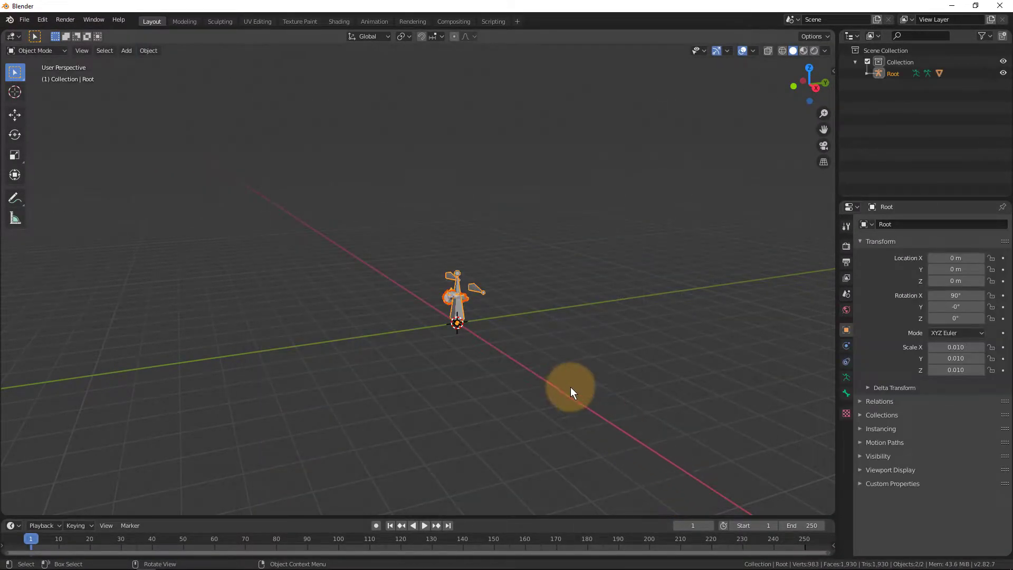
scroll(514, 338, up, 6)
middle_drag(419, 353, 537, 352)
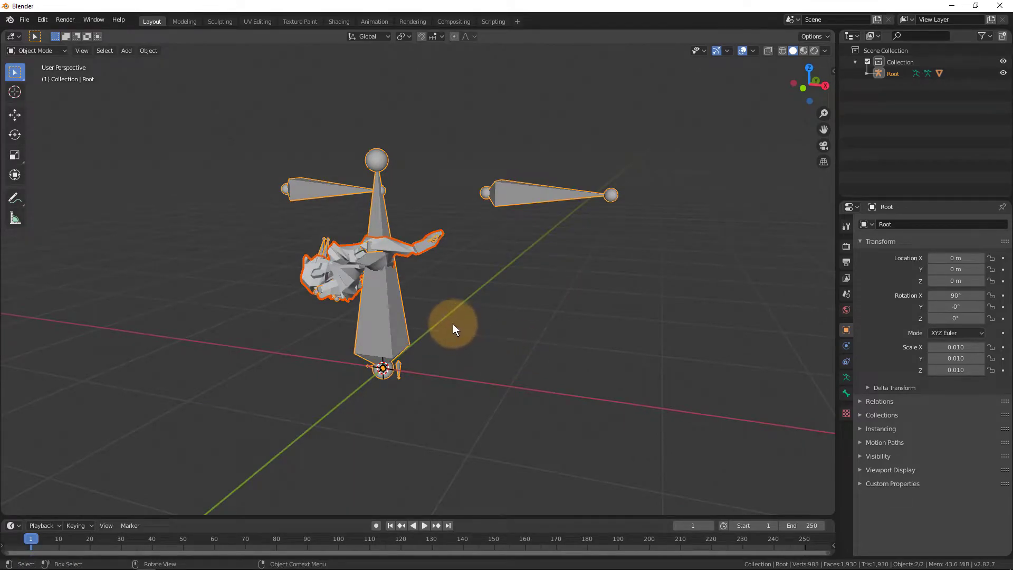
scroll(443, 325, up, 2)
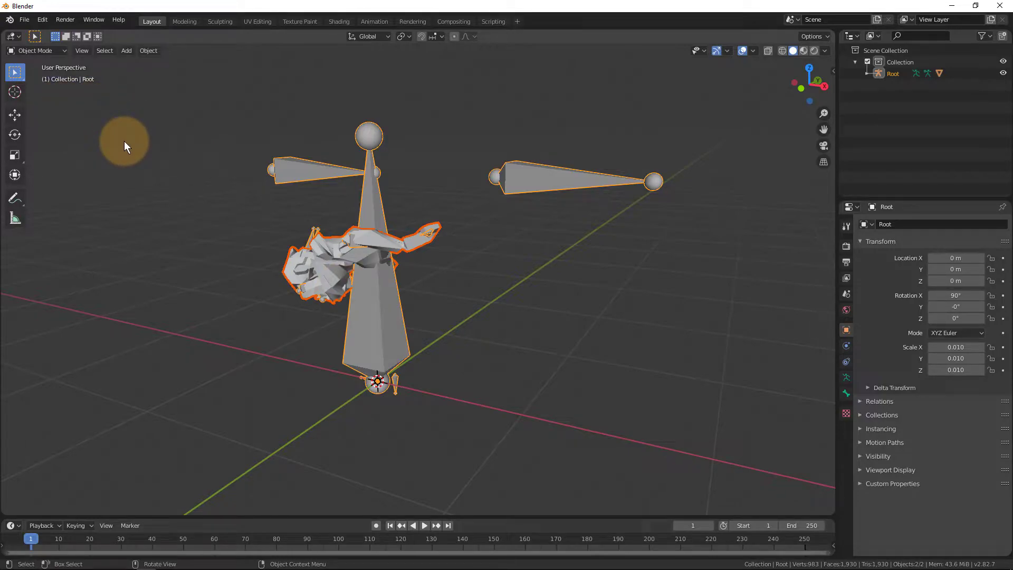
Step: Put the Root armature in Pose Mode and clear all bone transforms to a T-pose
click(65, 51)
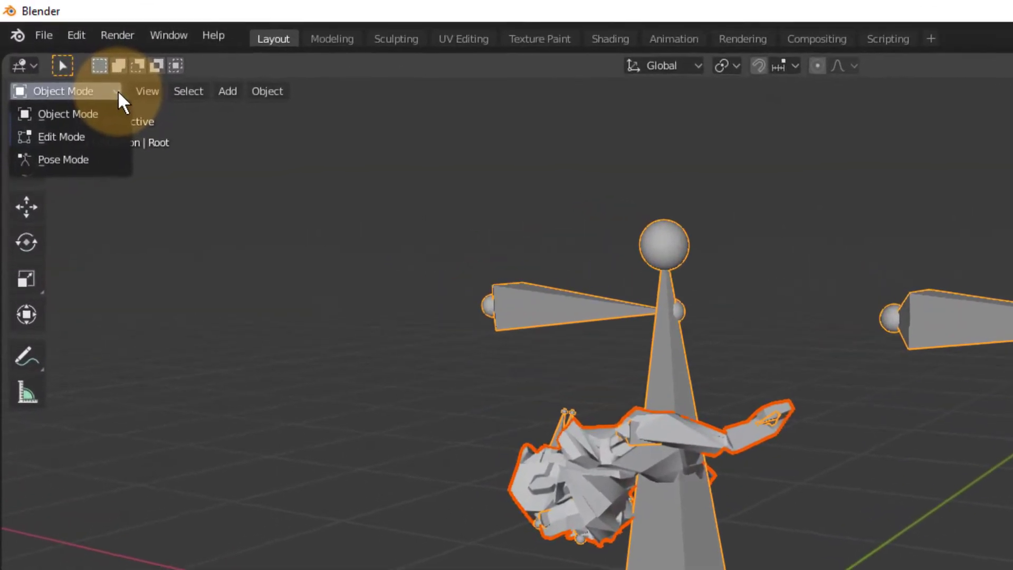
click(100, 160)
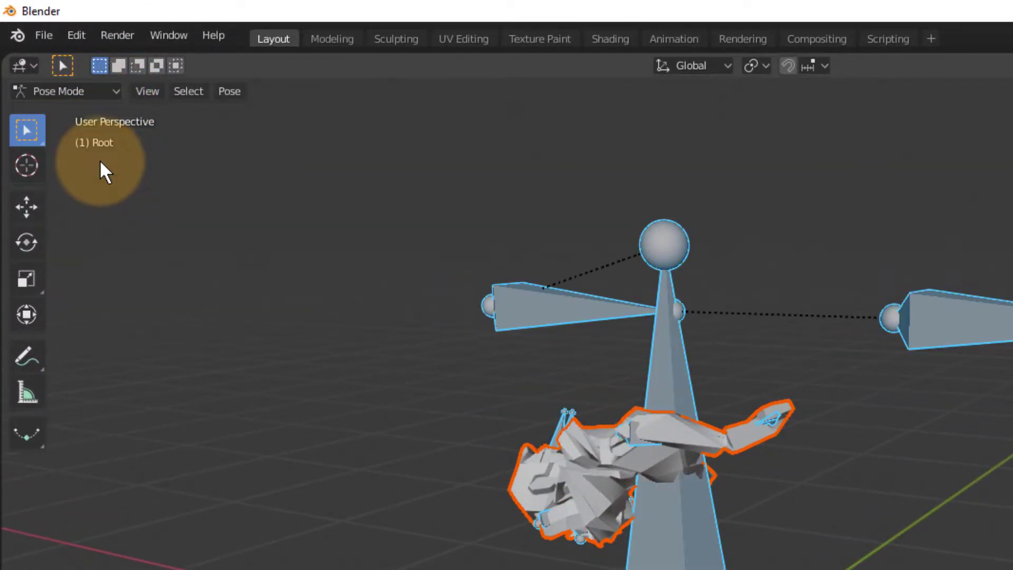
click(232, 91)
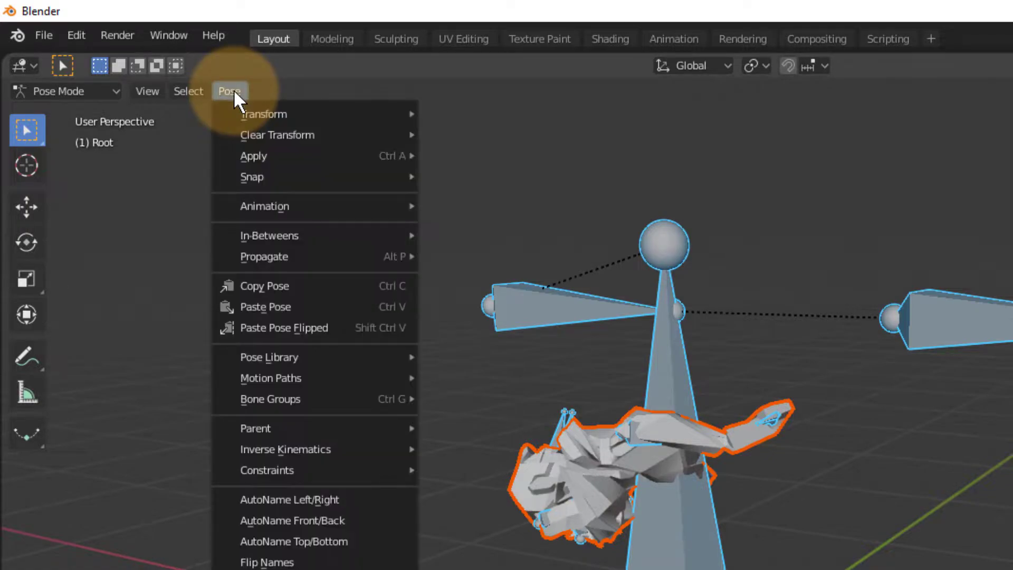
mouse_move(295, 133)
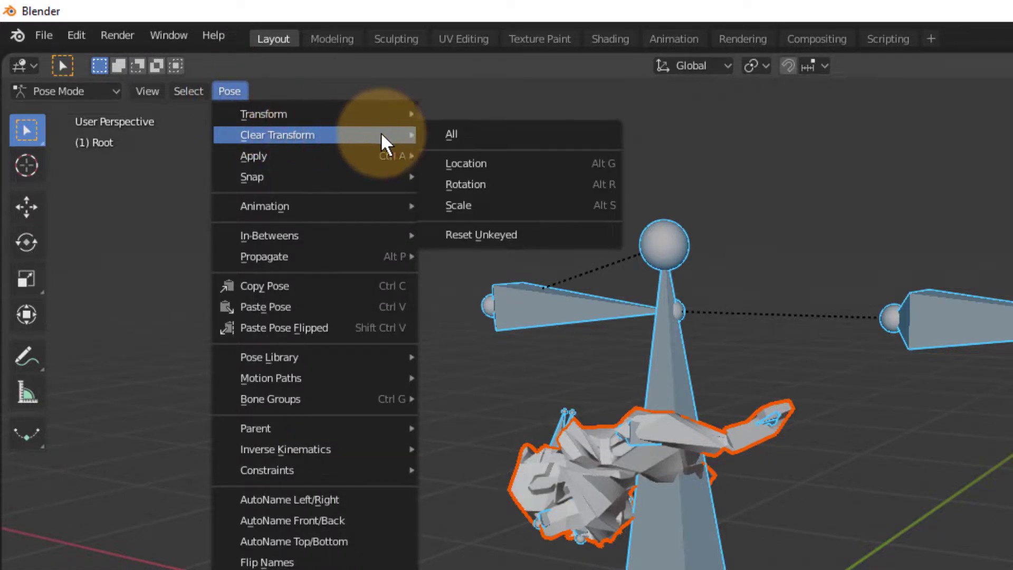
click(467, 133)
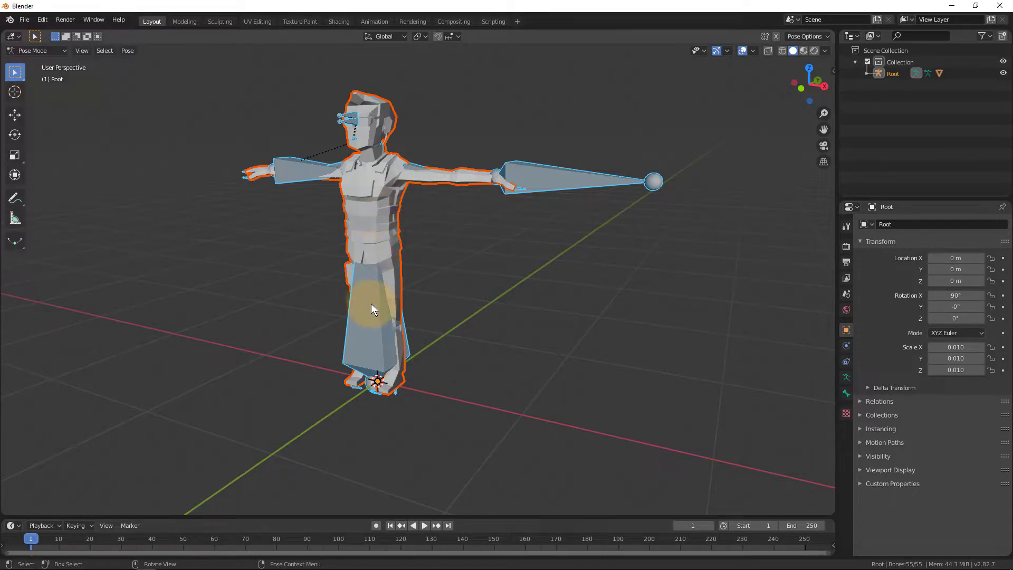
middle_drag(363, 220, 364, 244)
Step: Switch the armature back to Object Mode
click(64, 50)
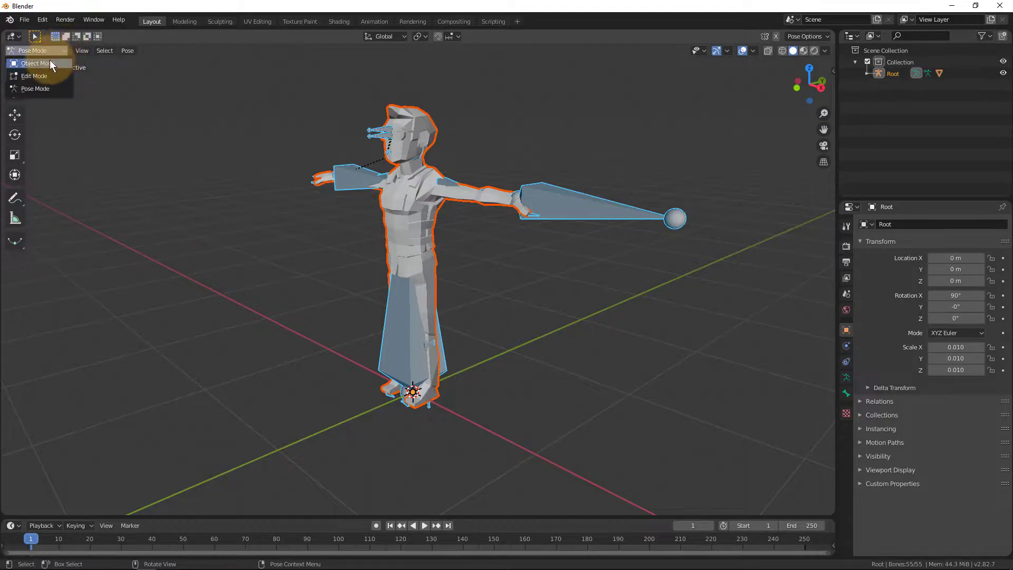
click(50, 59)
middle_drag(242, 216, 284, 219)
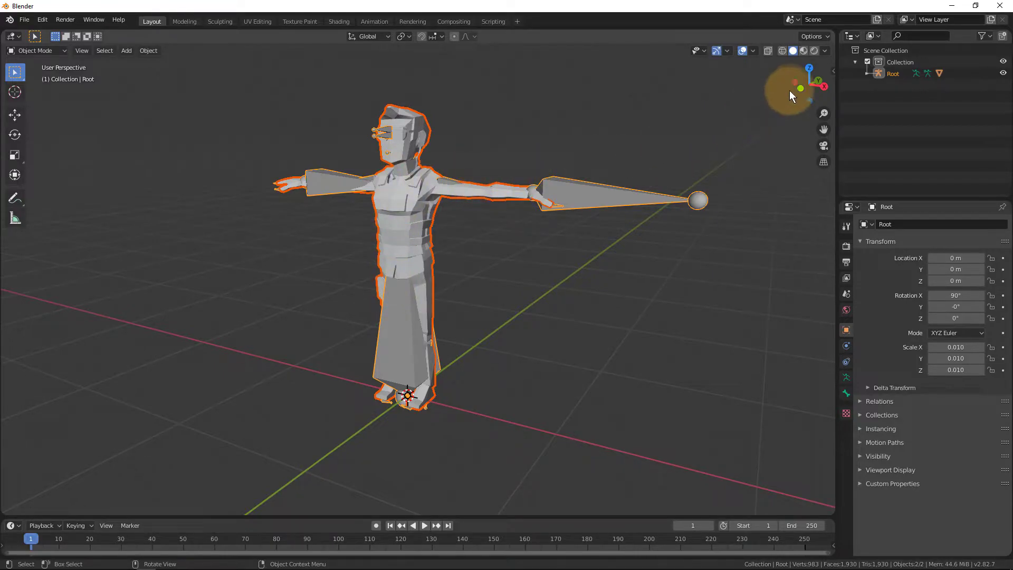
Step: Turn on Material Preview shading and orbit to see the magenta missing textures
click(802, 52)
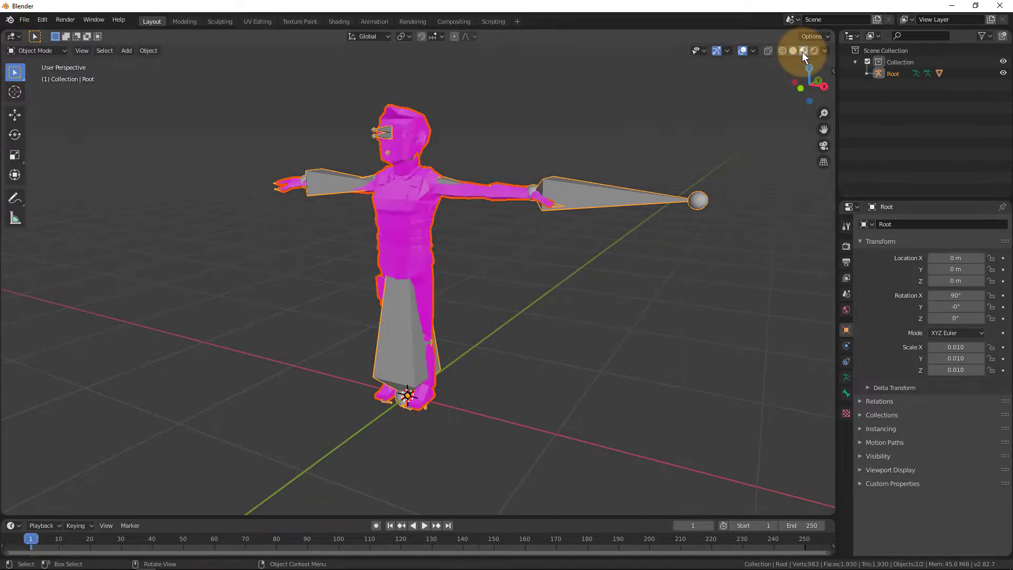
middle_drag(482, 265, 394, 275)
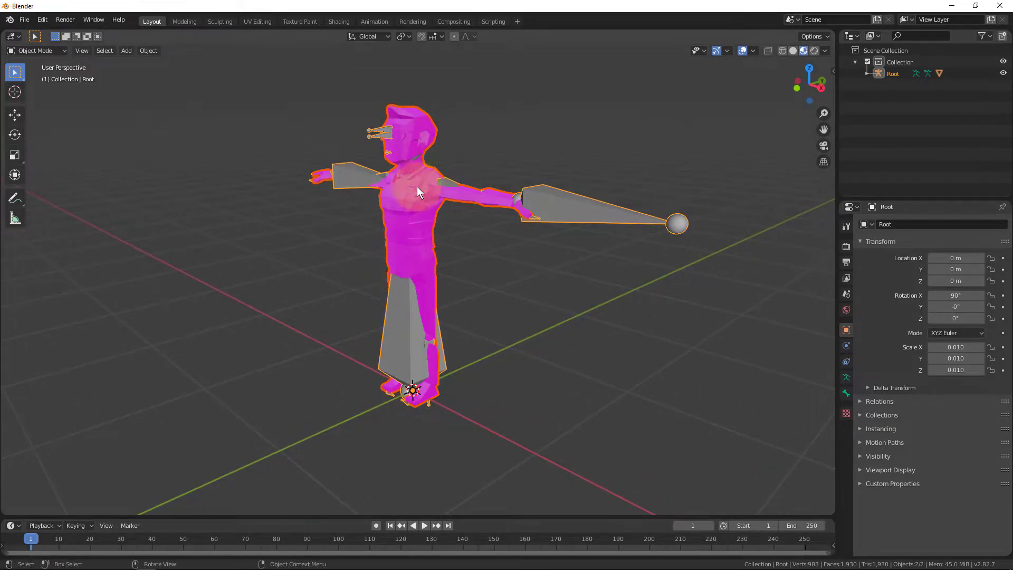
middle_drag(414, 192, 463, 273)
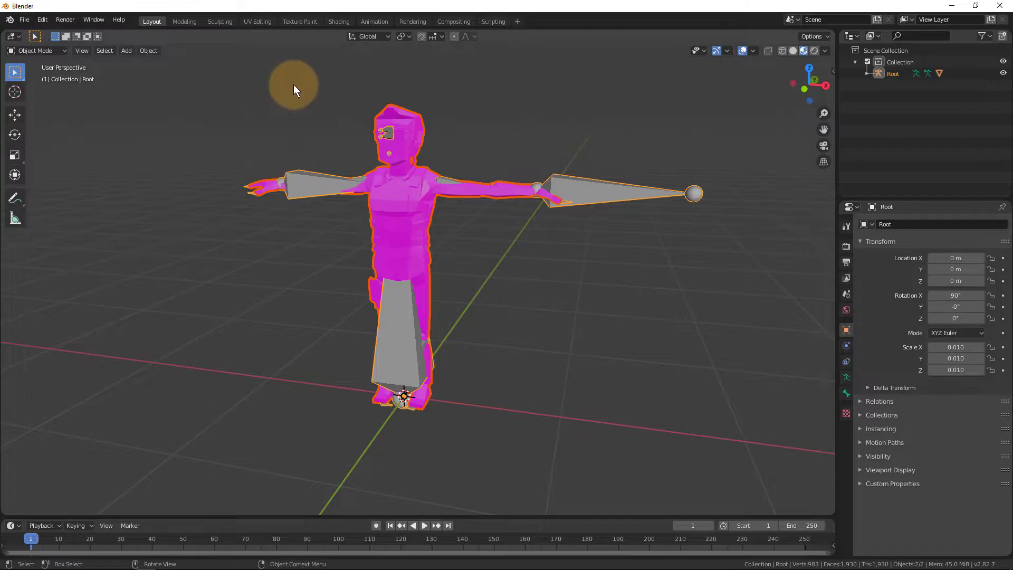
Step: Switch to the Shading workspace and zoom in on the character
click(342, 20)
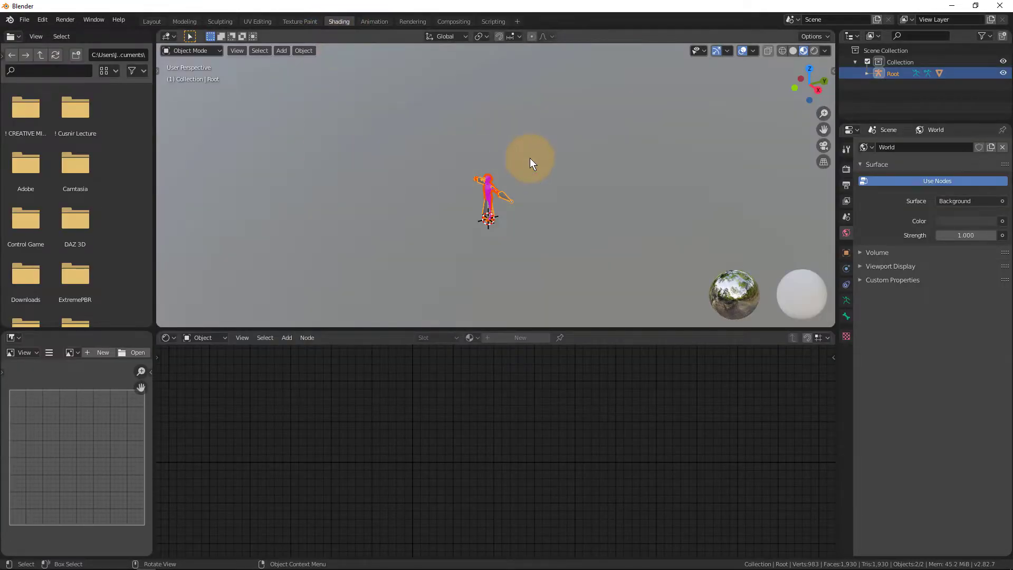
ctrl+middle_drag(530, 157, 499, 194)
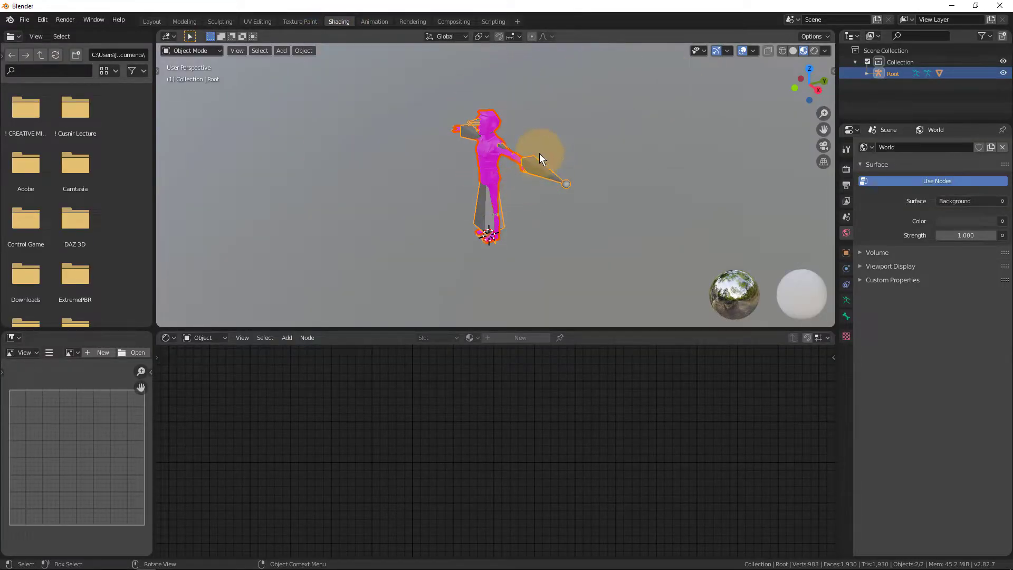
scroll(518, 182, up, 5)
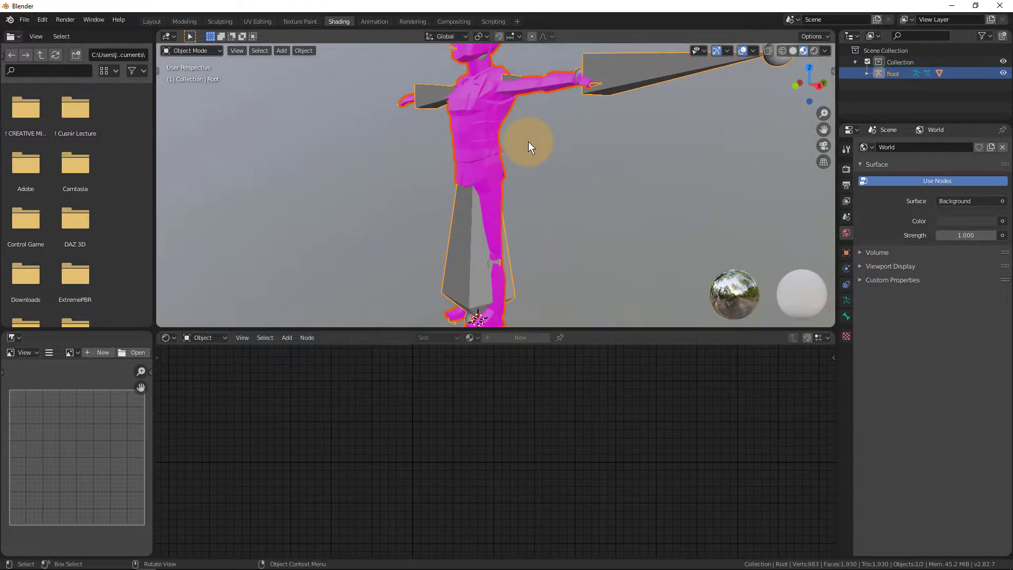
scroll(527, 141, down, 4)
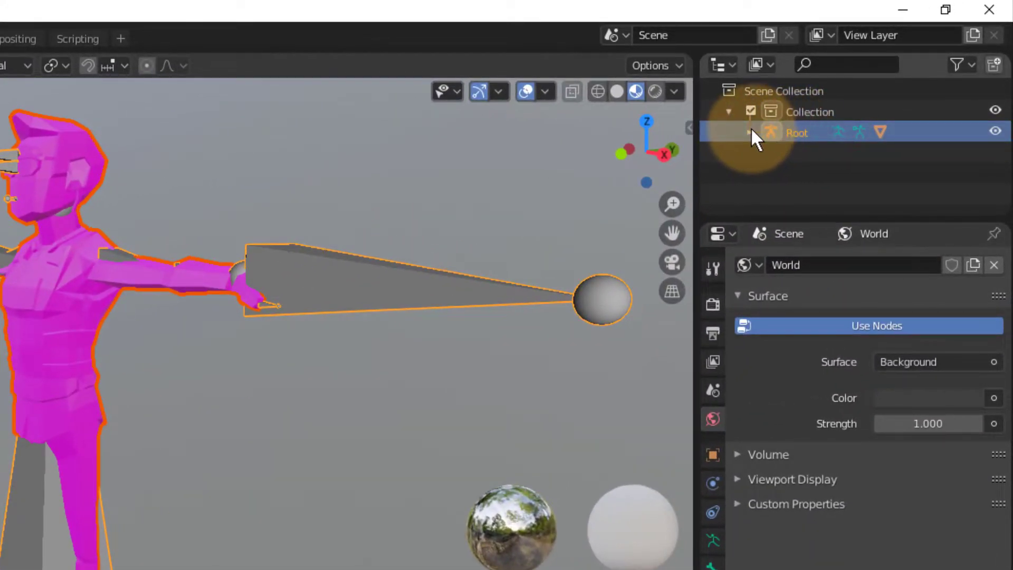
Step: Select Character_Male_FBI under Root and bring its file303 image node into view
click(748, 131)
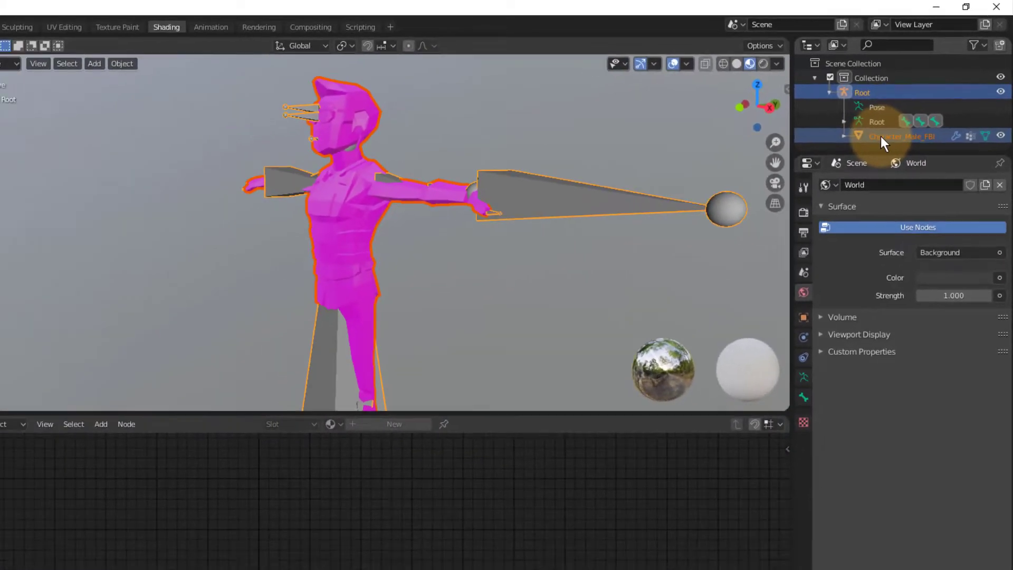
click(881, 136)
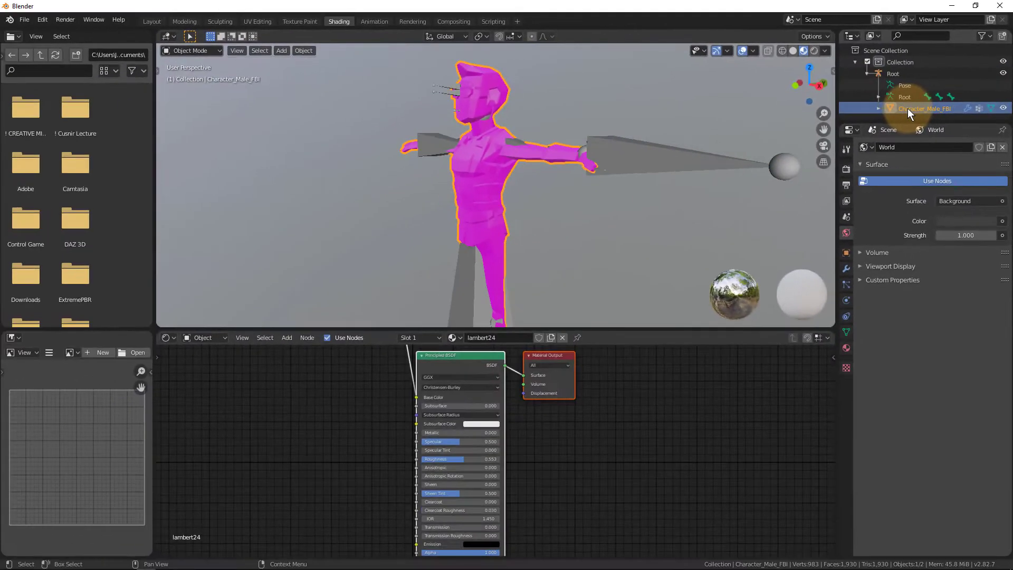
click(329, 256)
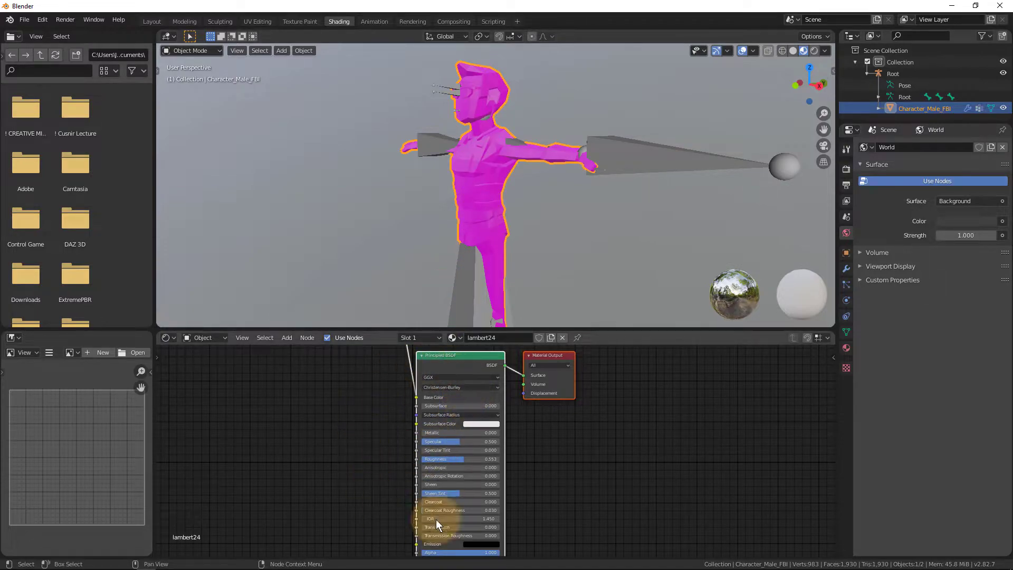
scroll(383, 436, up, 3)
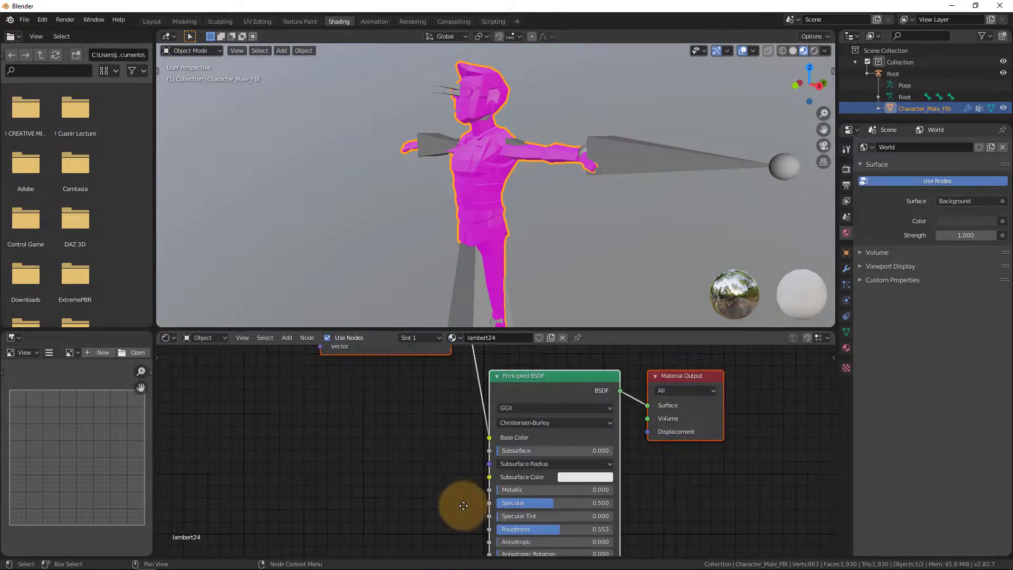
drag(412, 385, 419, 515)
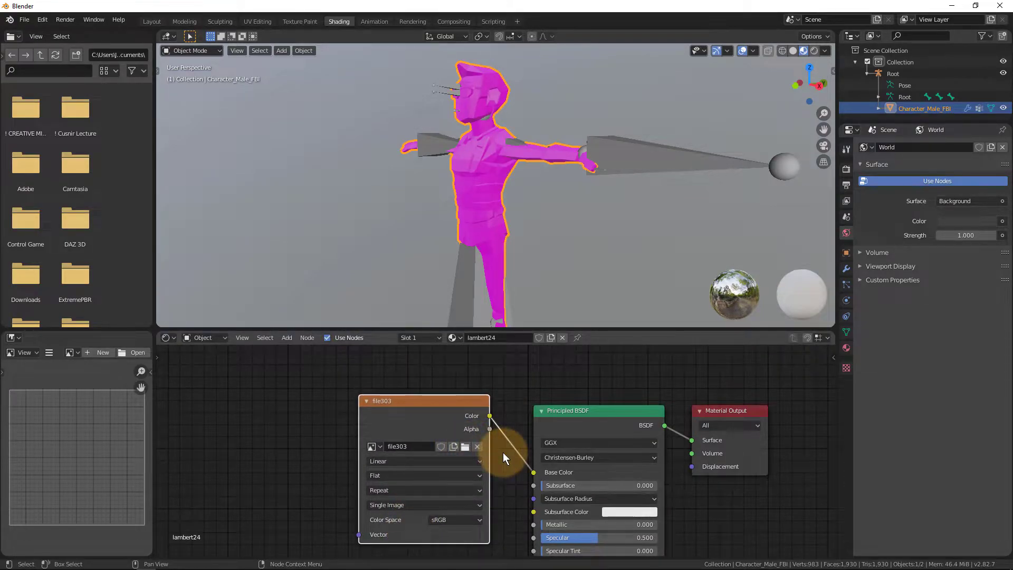
middle_drag(502, 452, 451, 424)
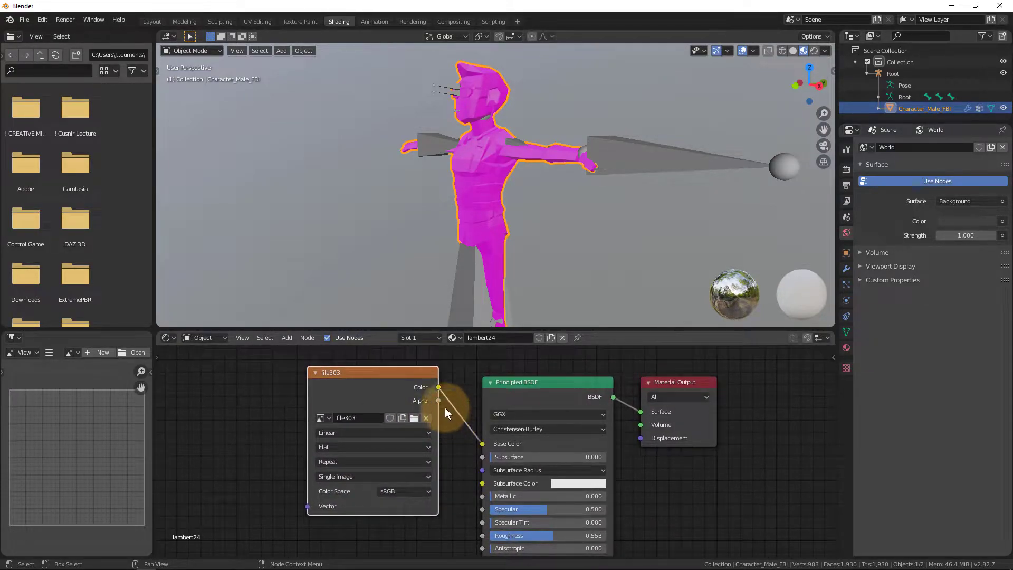
Step: Load PolygonHeist_Texture_01_A.png from _SourceFiles\Textures into the file303 image node
click(414, 419)
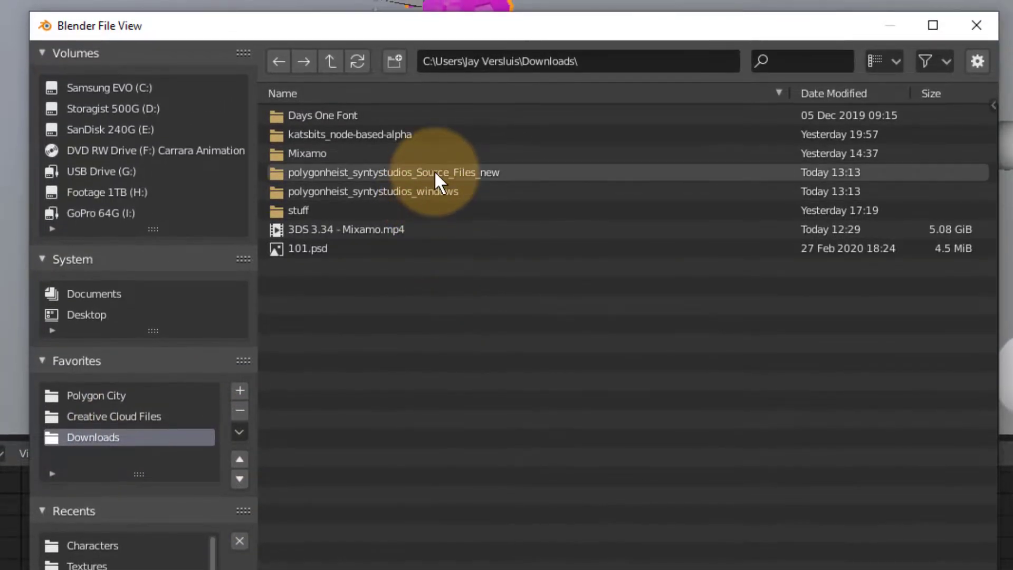
double_click(434, 170)
double_click(347, 111)
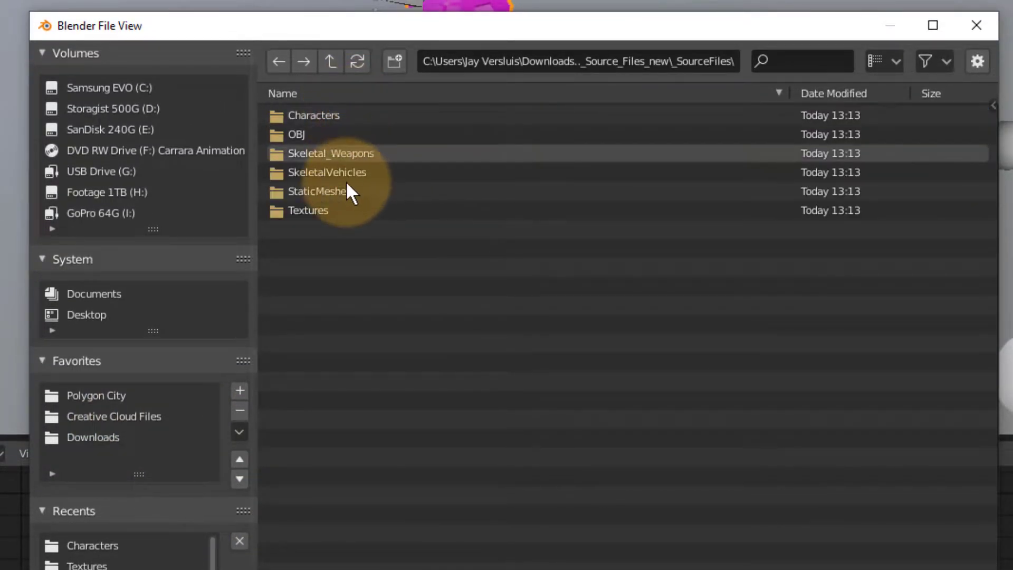
double_click(325, 210)
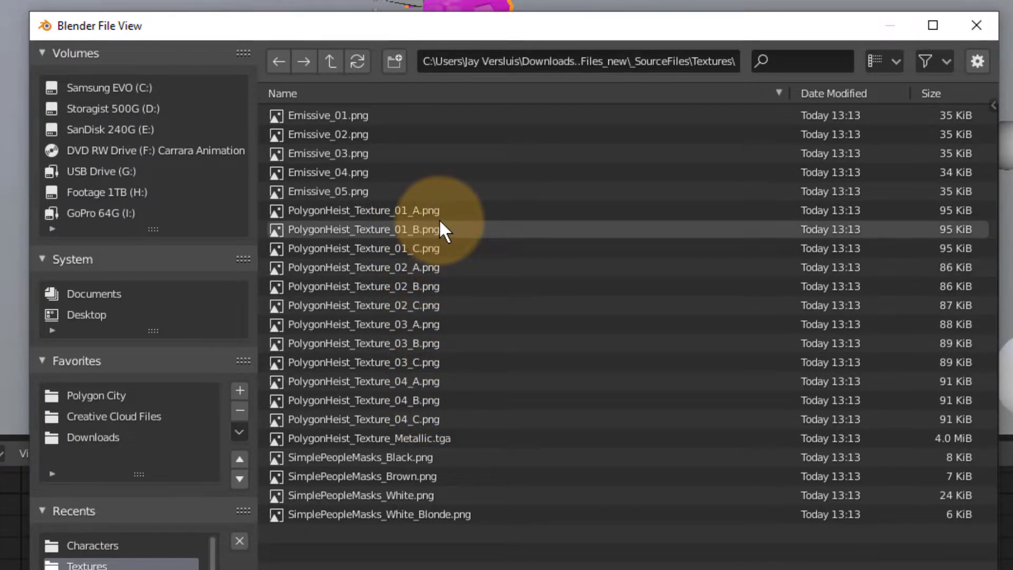
click(368, 210)
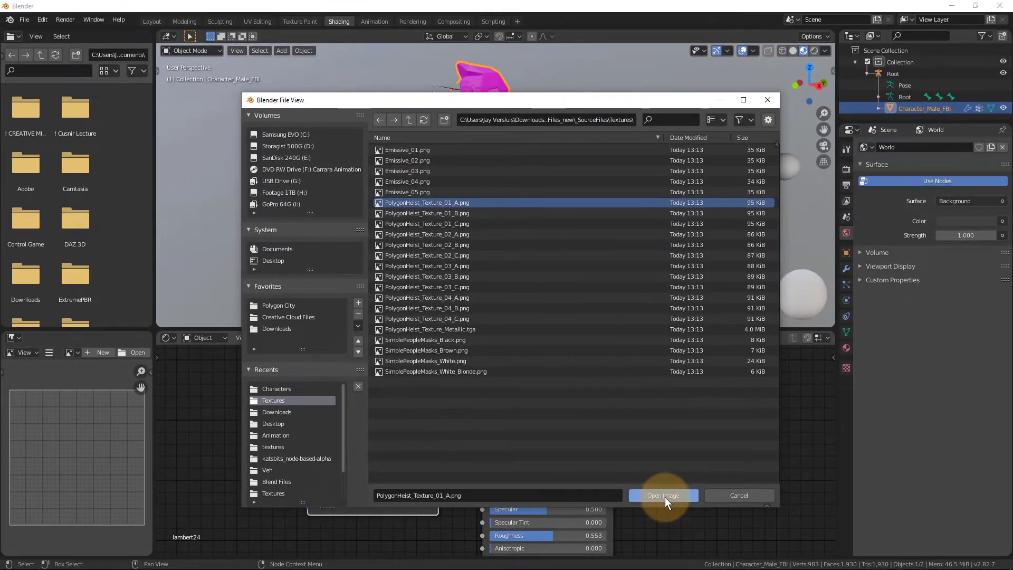
click(663, 496)
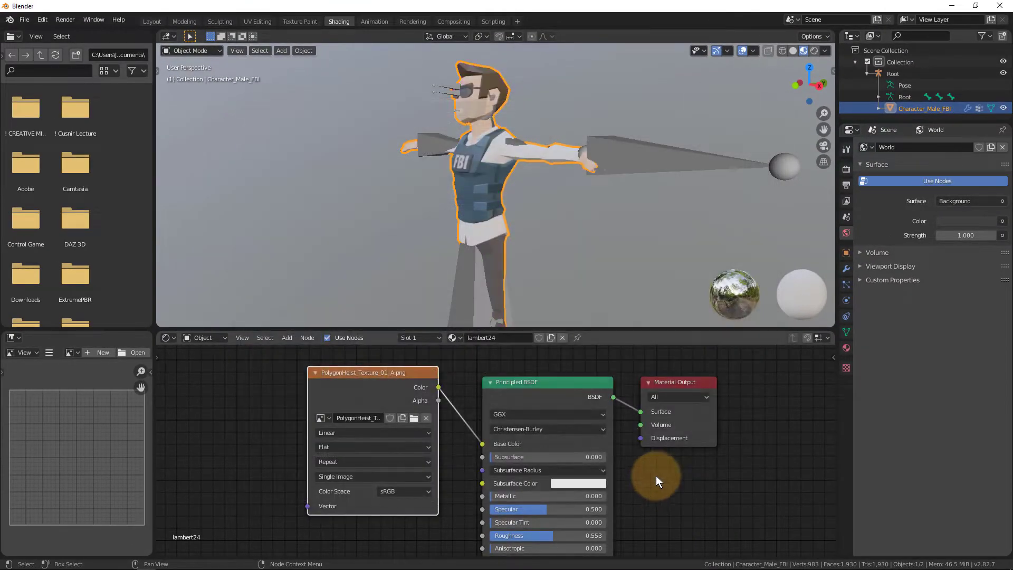
Step: Switch back to the Layout workspace and orbit around the textured character
middle_drag(563, 239, 555, 261)
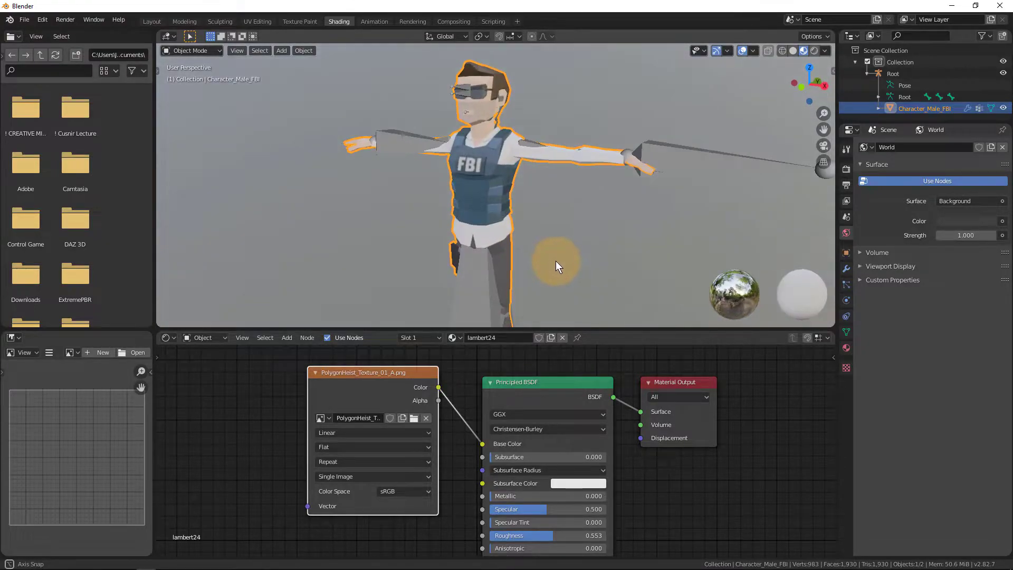
click(144, 20)
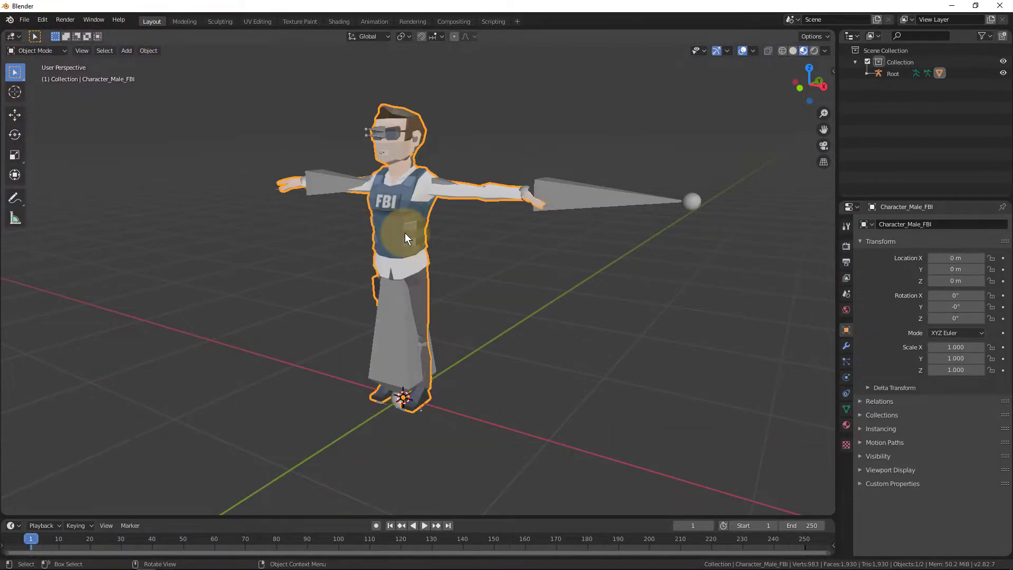
mouse_move(406, 230)
middle_down()
mouse_move(305, 242)
mouse_move(417, 225)
middle_up()
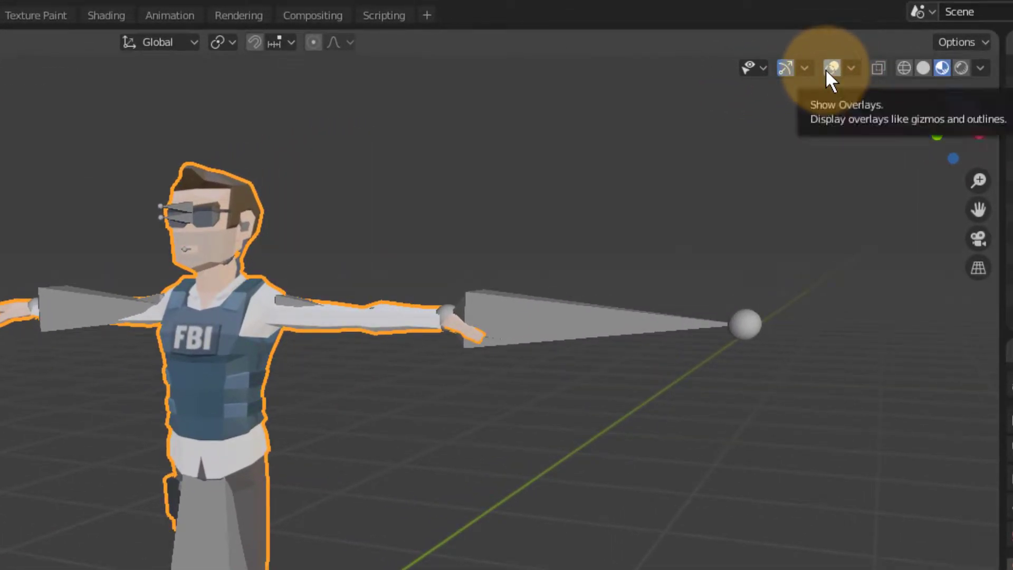
Step: Hide viewport overlays to view the agent cleanly, then turn them back on
click(827, 69)
middle_drag(594, 269, 608, 254)
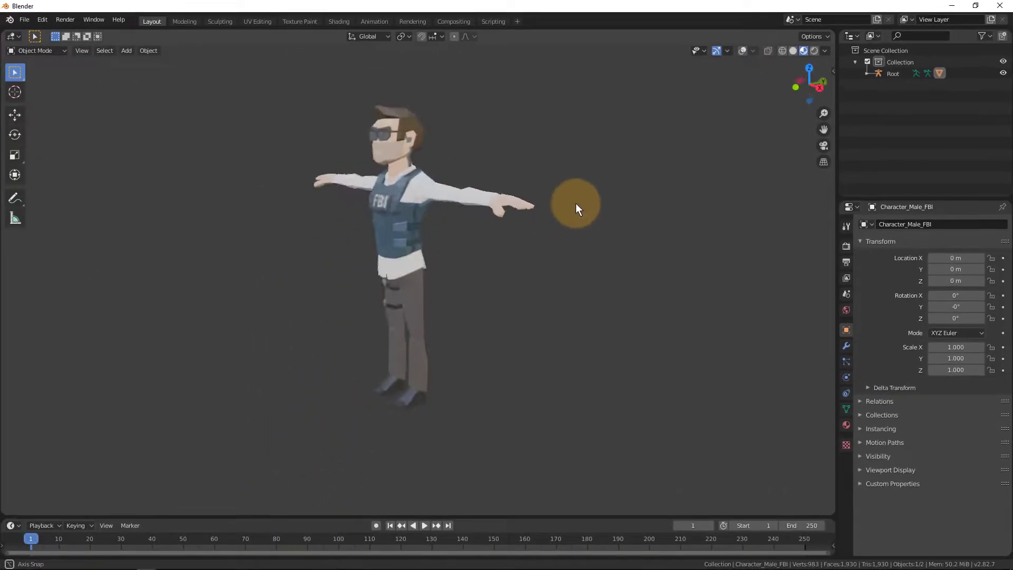
middle_drag(613, 205, 652, 202)
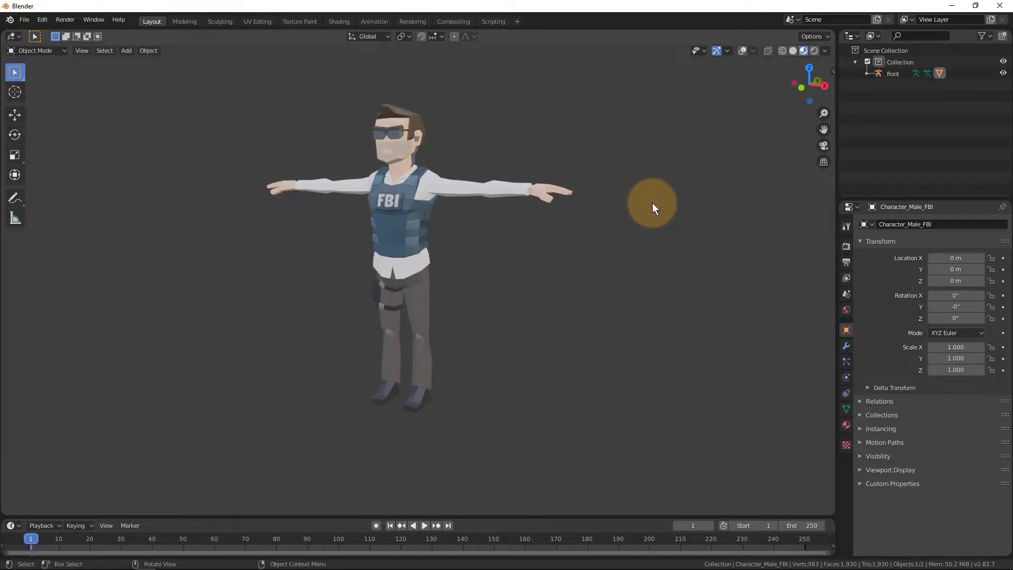
click(742, 51)
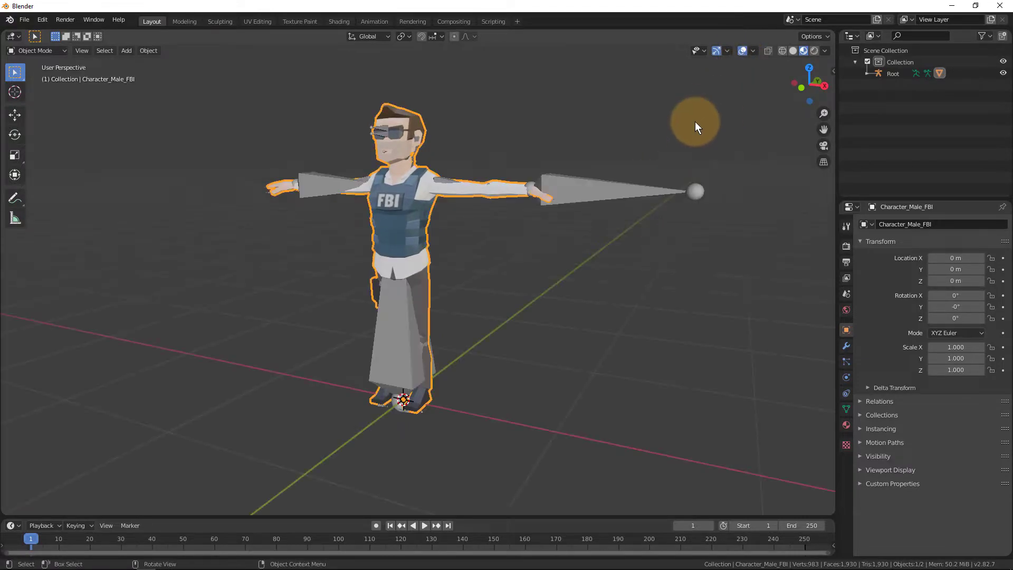
Step: Start an FBX export targeting the existing FBI Agent.fbx in Downloads
click(22, 19)
mouse_move(61, 184)
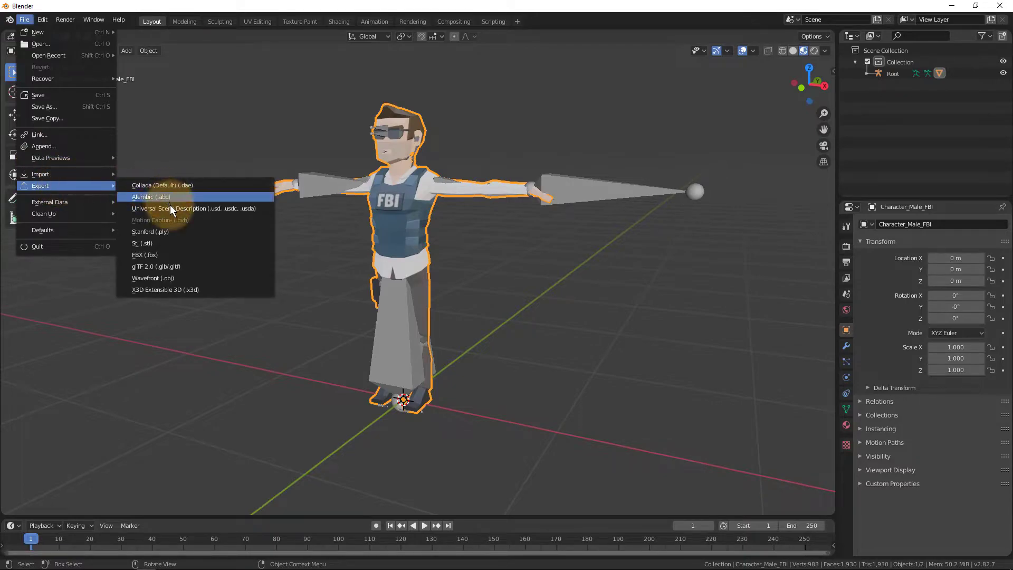
click(176, 251)
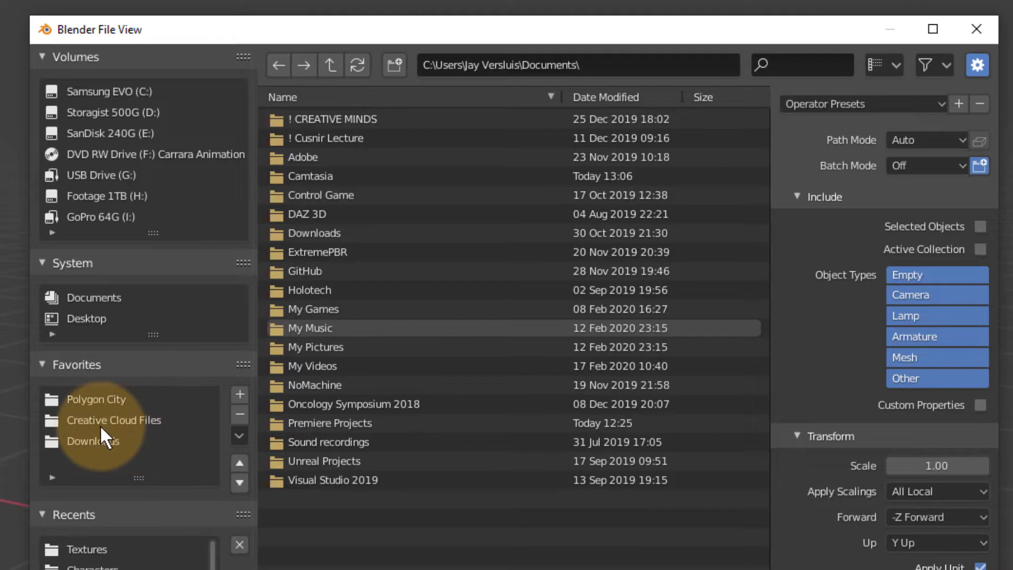
click(101, 438)
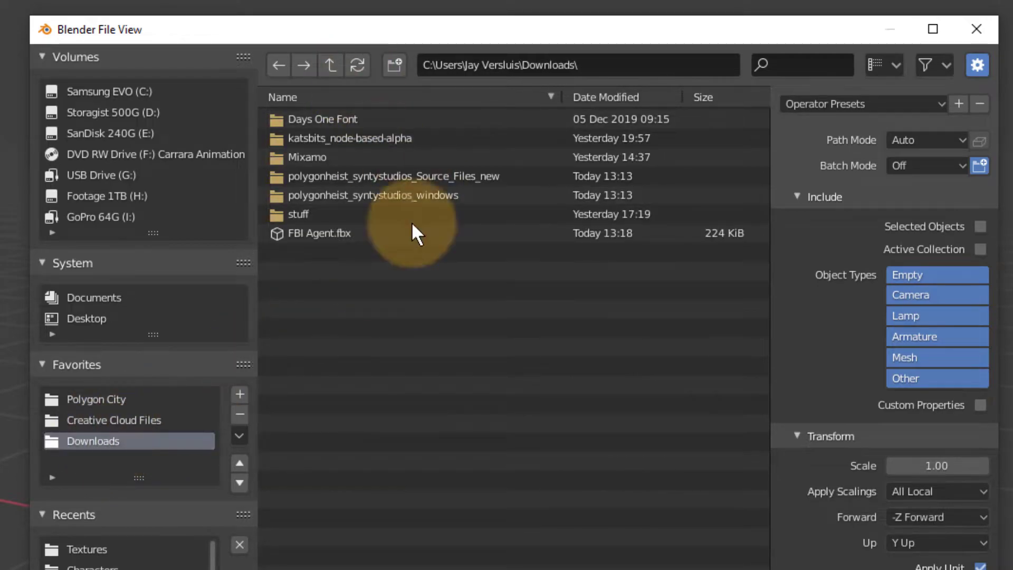
click(320, 238)
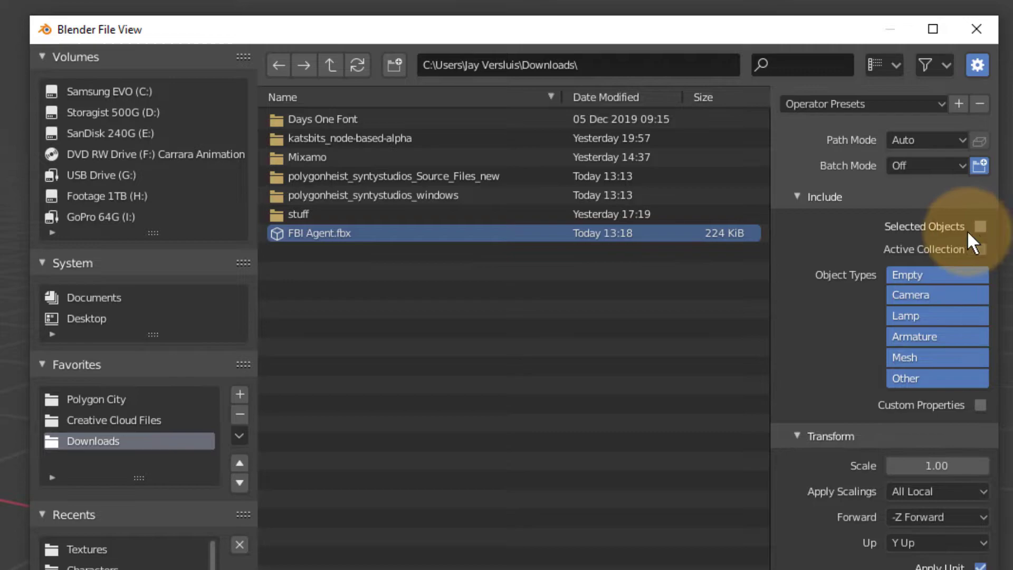
Step: In the export options, leave Limit to Selected off and uncheck Bake Animation
click(980, 226)
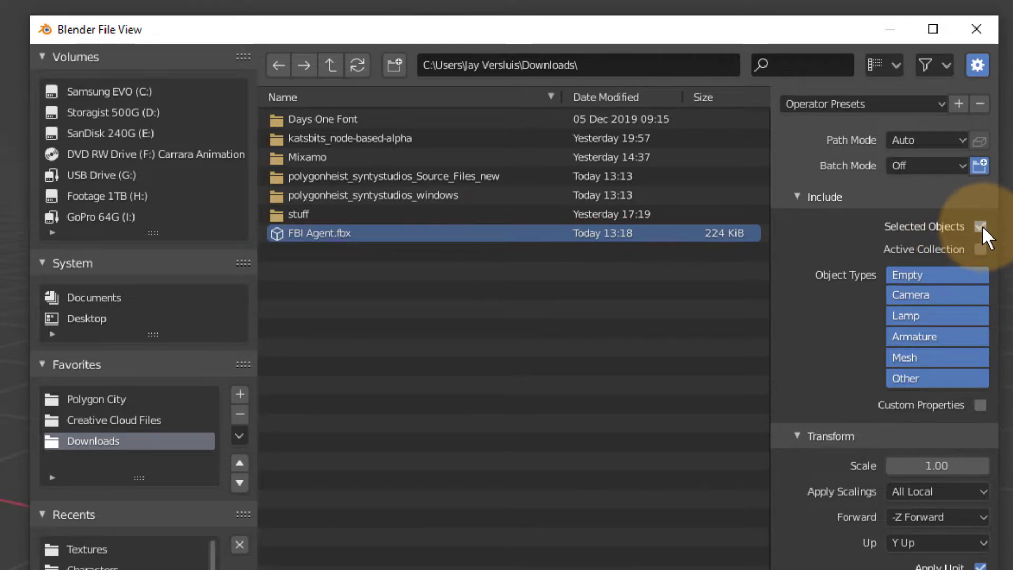
click(980, 226)
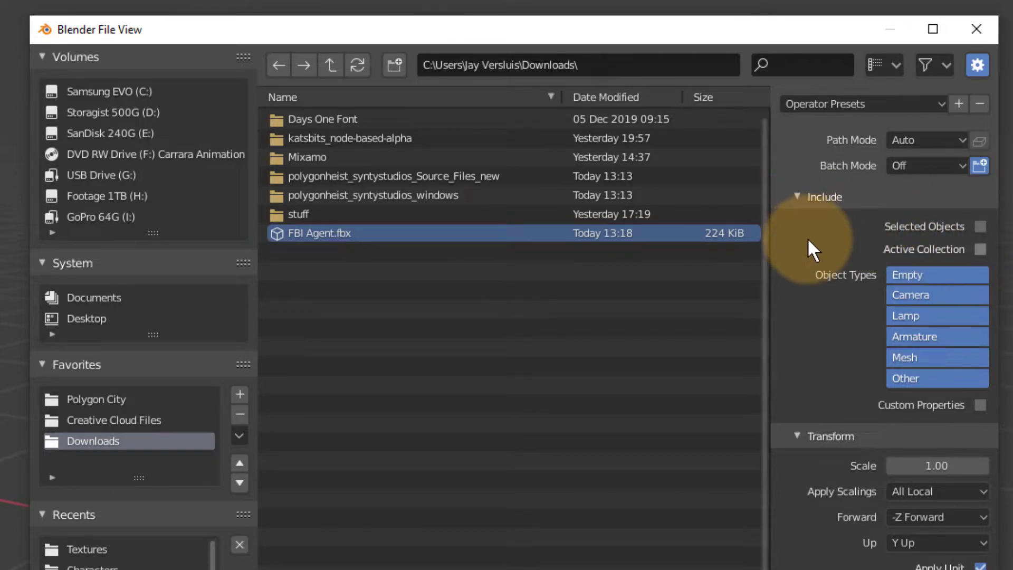
click(797, 195)
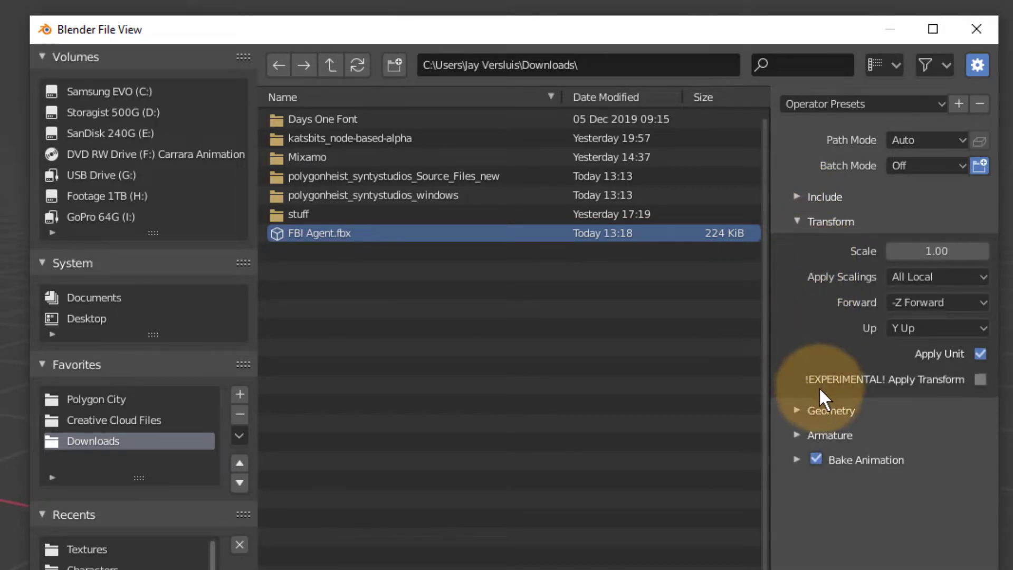
click(798, 410)
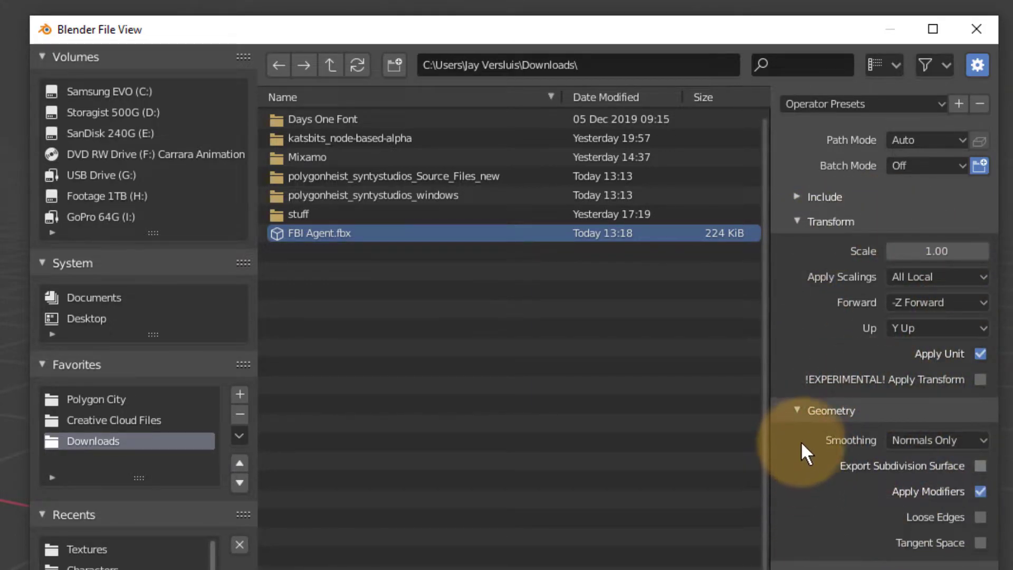
click(797, 411)
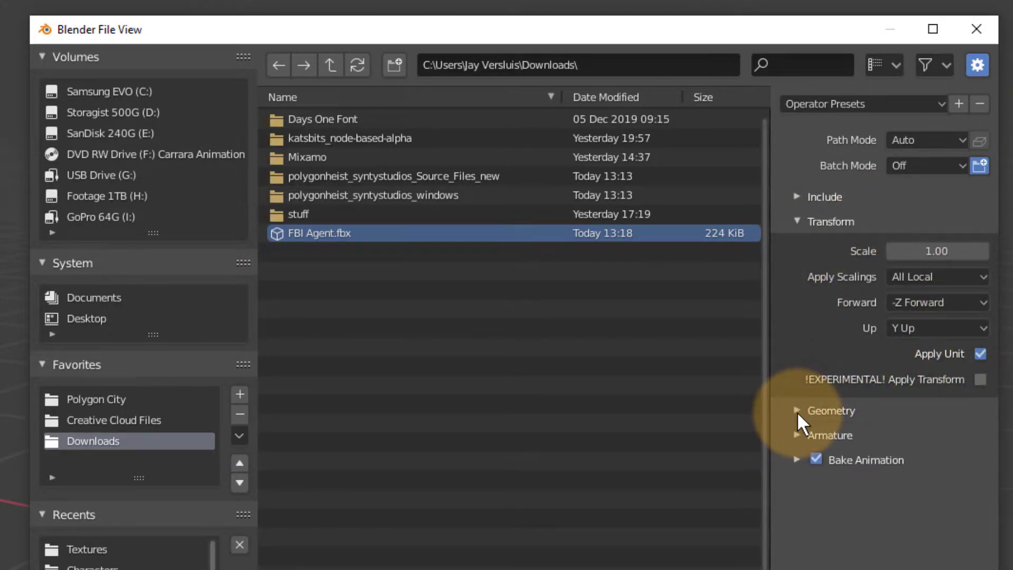
click(815, 458)
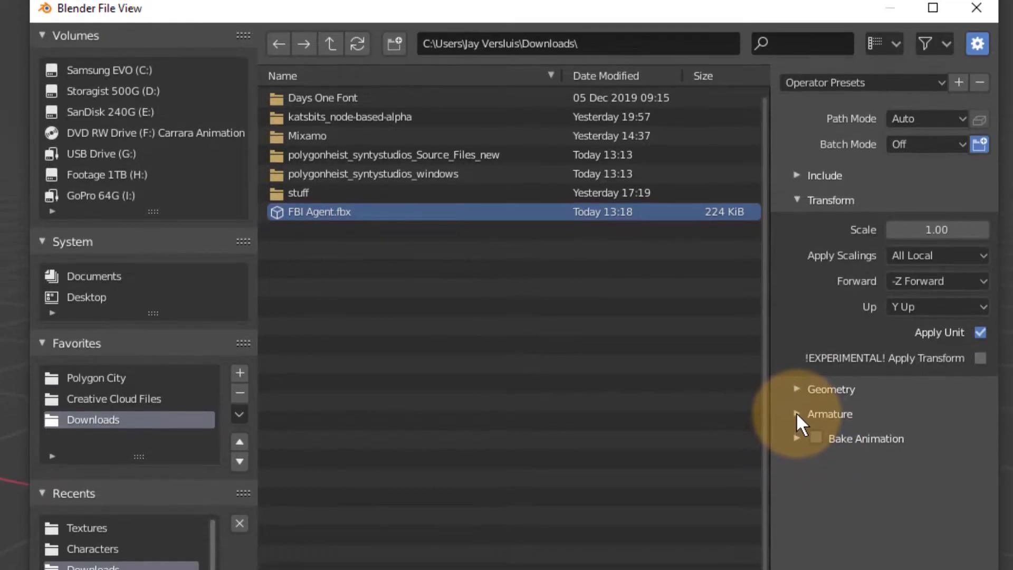
Step: In the FBX export Armature options, turn off Add Leaf Bones and set Armature FBXNode Type to Root
click(797, 435)
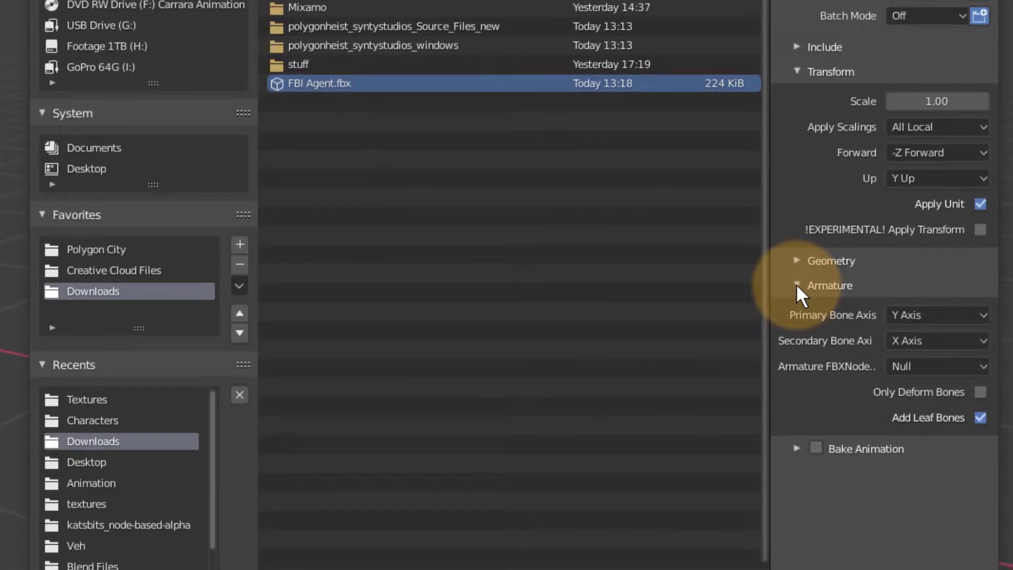
click(980, 417)
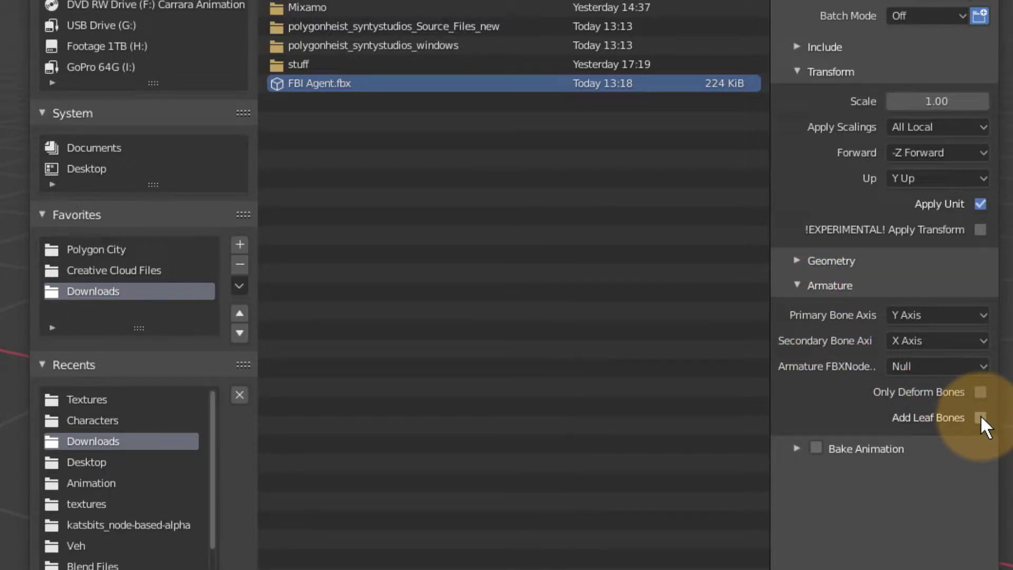
drag(770, 380, 714, 380)
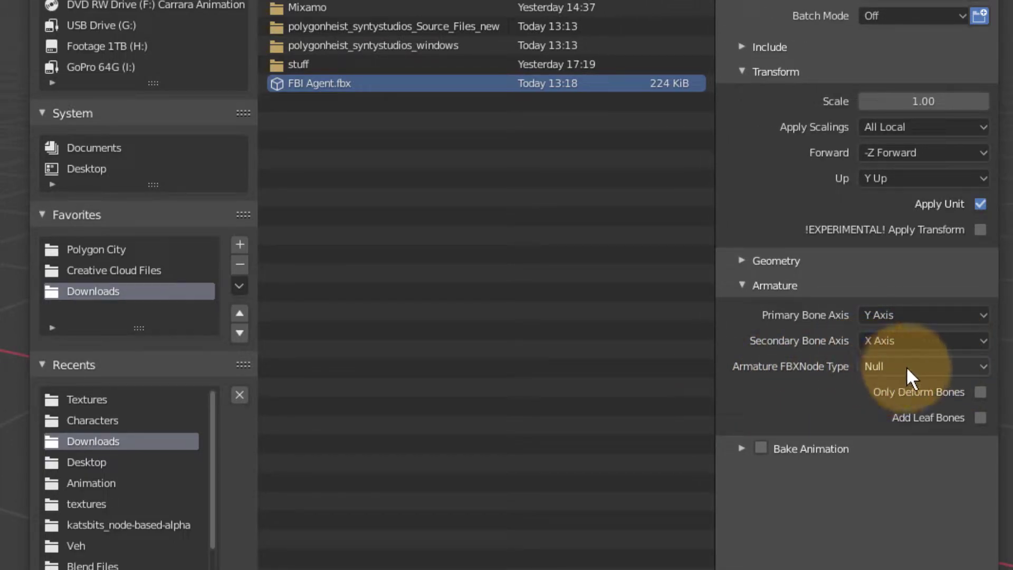
click(954, 363)
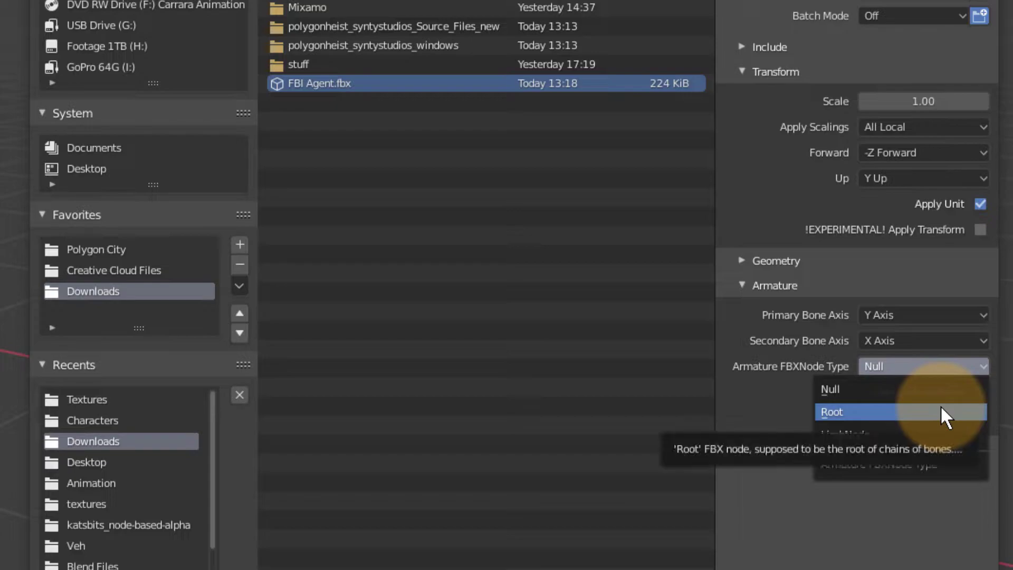
click(937, 412)
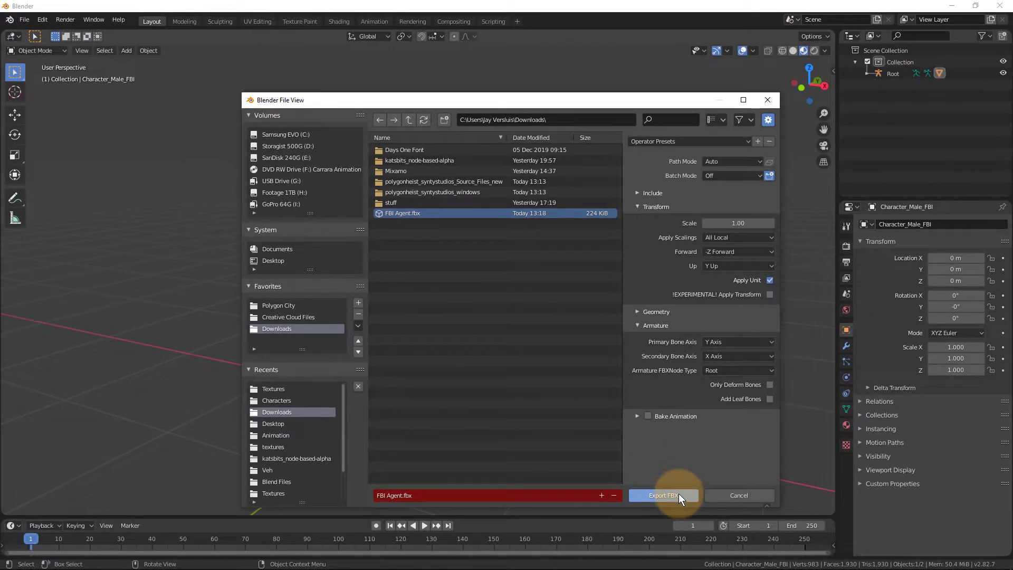
Step: Export FBI Agent.fbx and select the Root armature in the Outliner
click(665, 494)
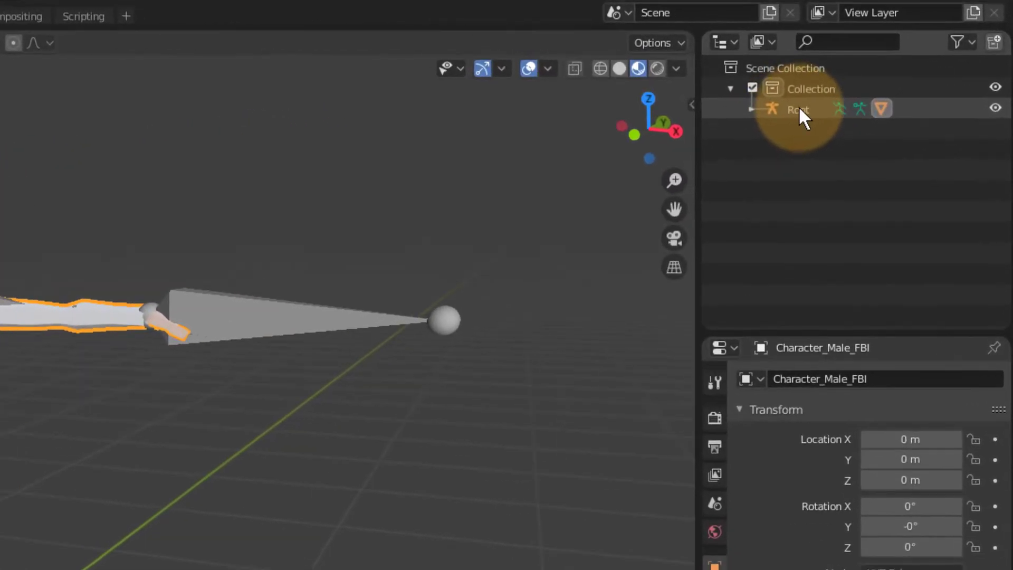
click(789, 110)
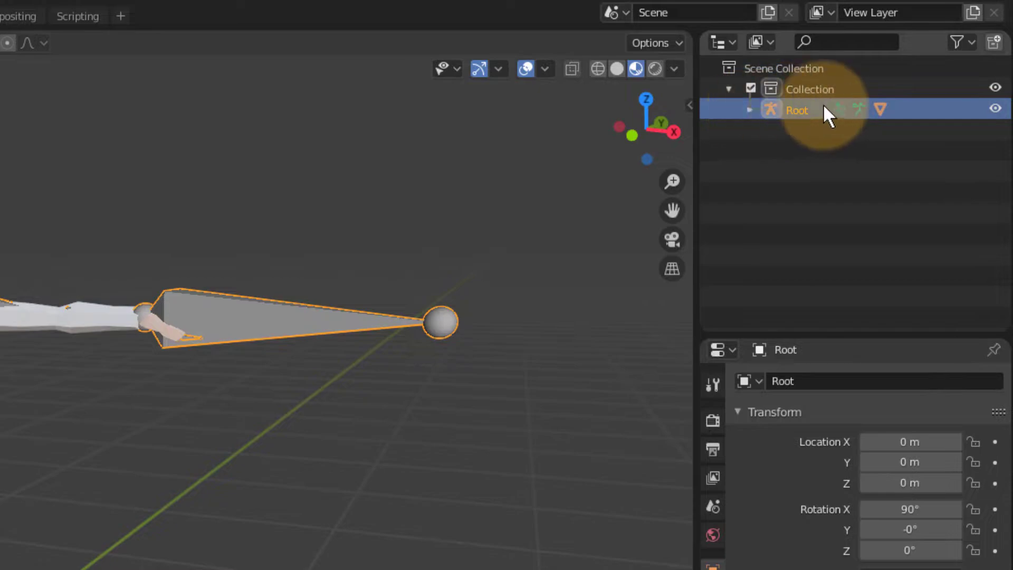
click(748, 109)
Step: Inspect Root's Pelvis, ik_foot_root and ik_hand_root bones, then minimize Blender
click(797, 150)
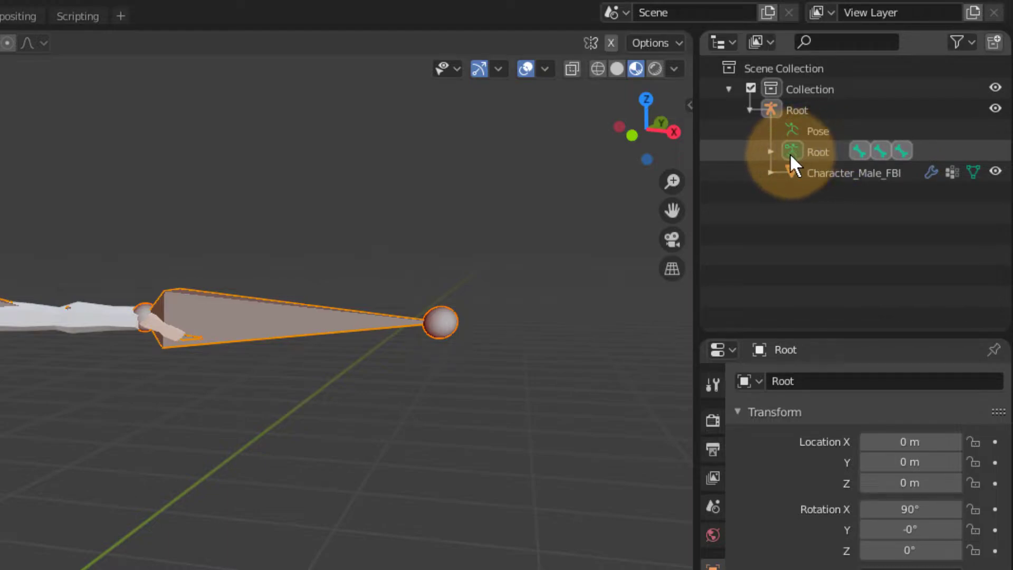
click(769, 152)
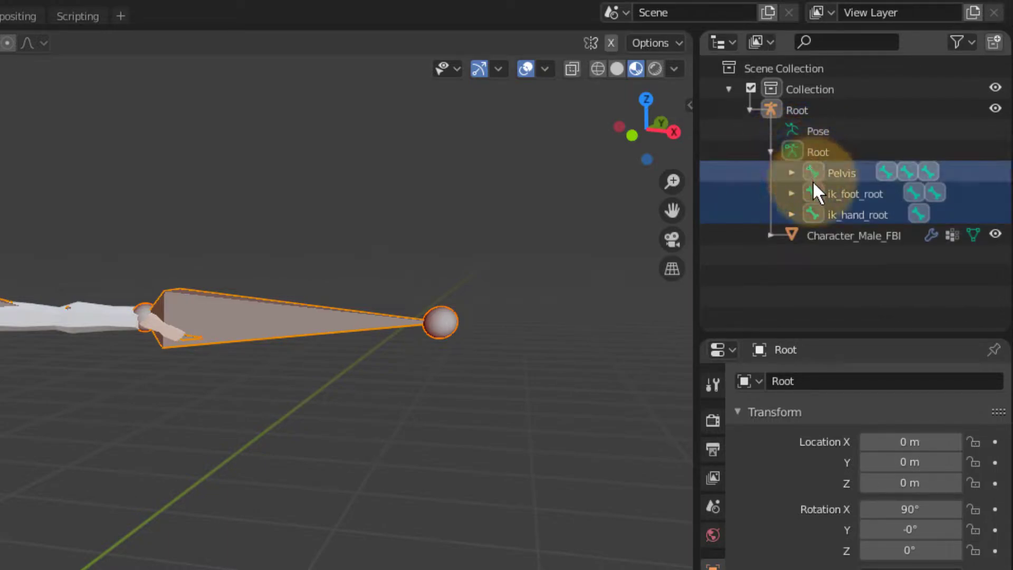
click(770, 151)
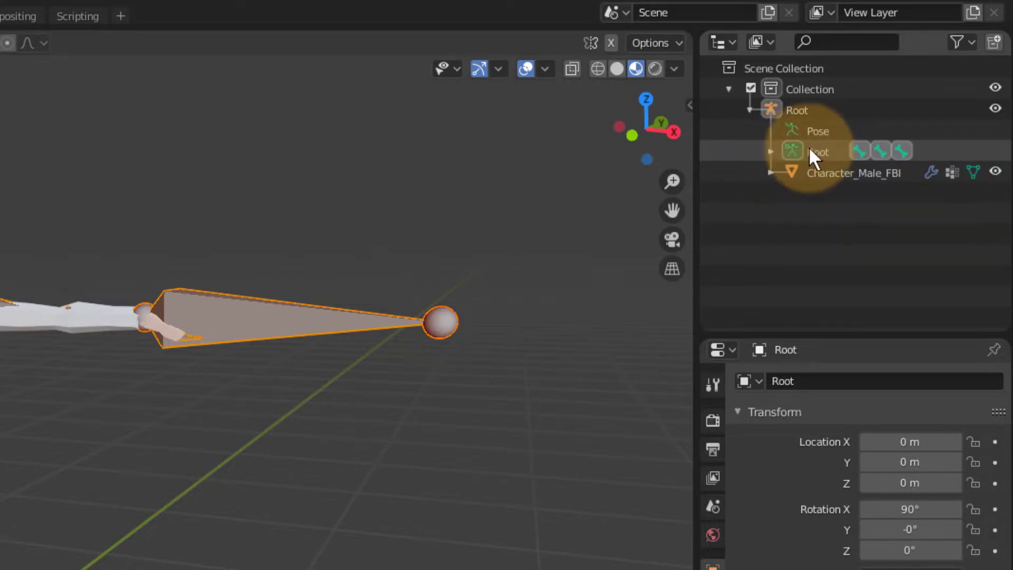
click(782, 110)
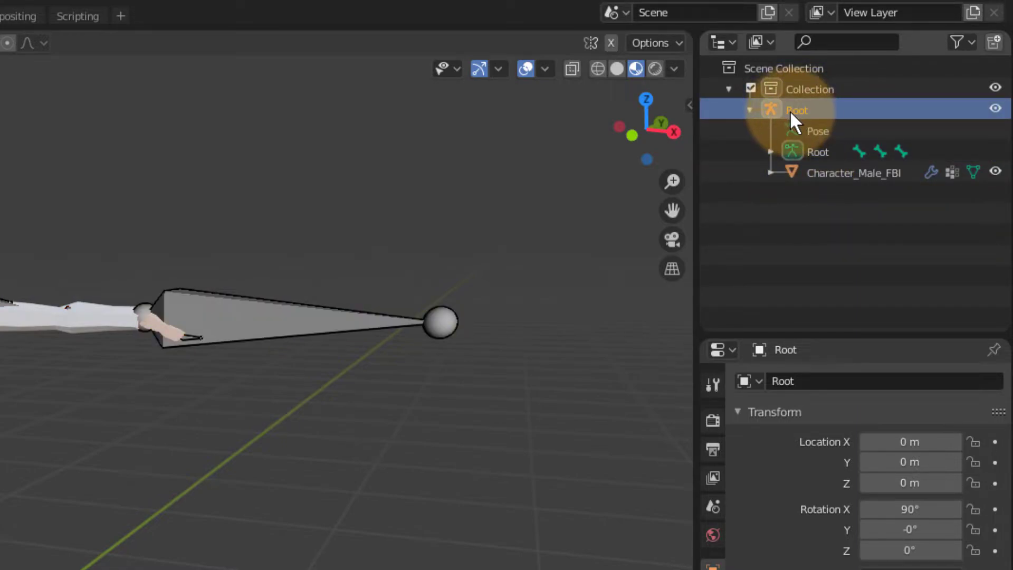
click(811, 151)
click(770, 151)
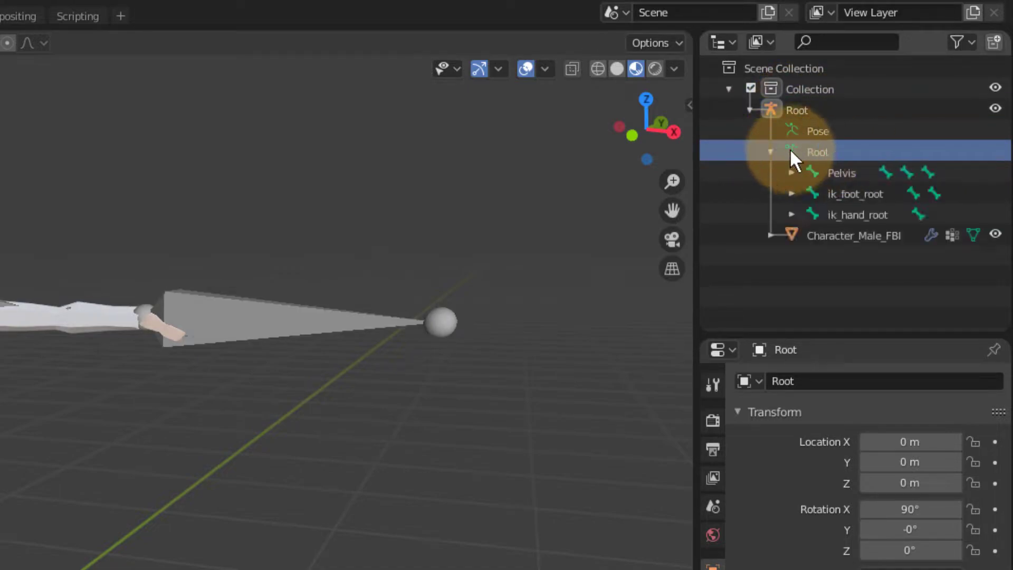
click(770, 151)
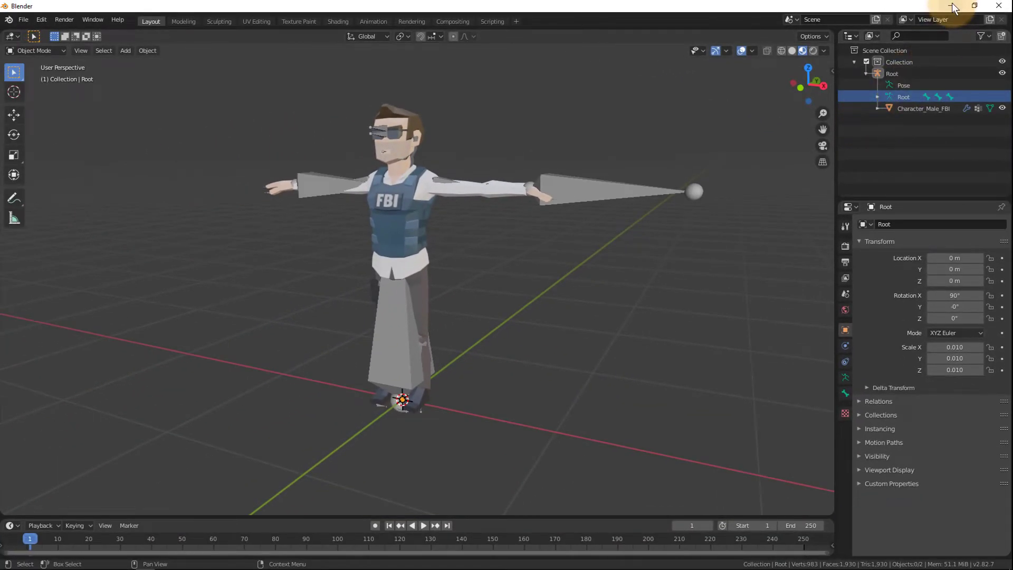
click(950, 6)
Step: Minimize the Textures folder, switch to Firefox and log in to Mixamo
click(816, 56)
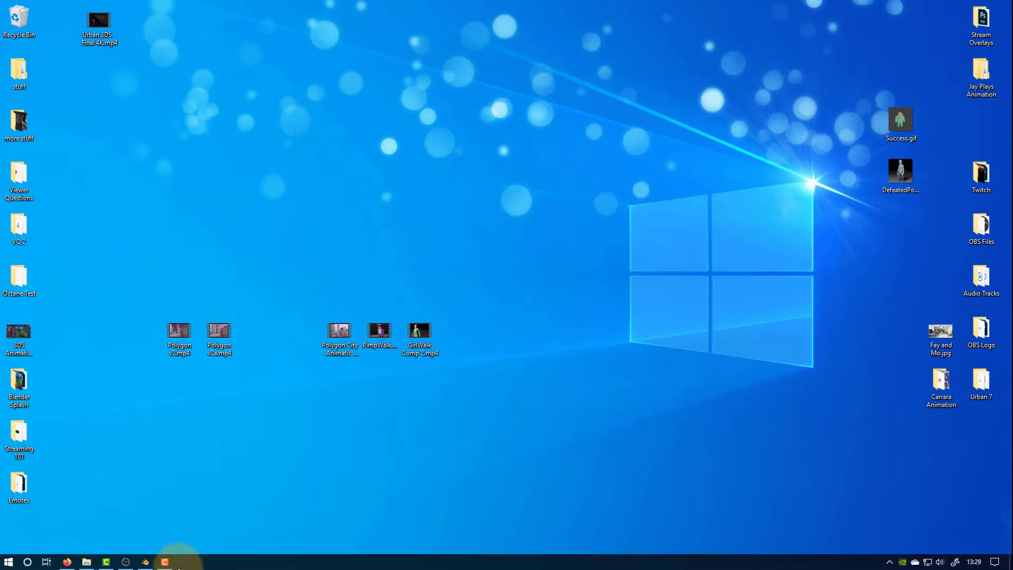
click(67, 562)
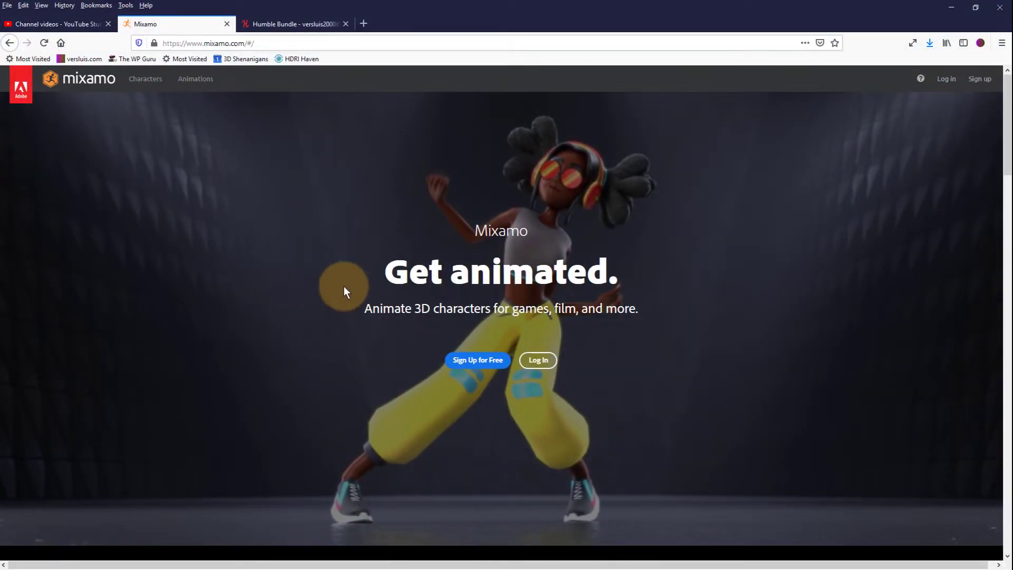
click(545, 356)
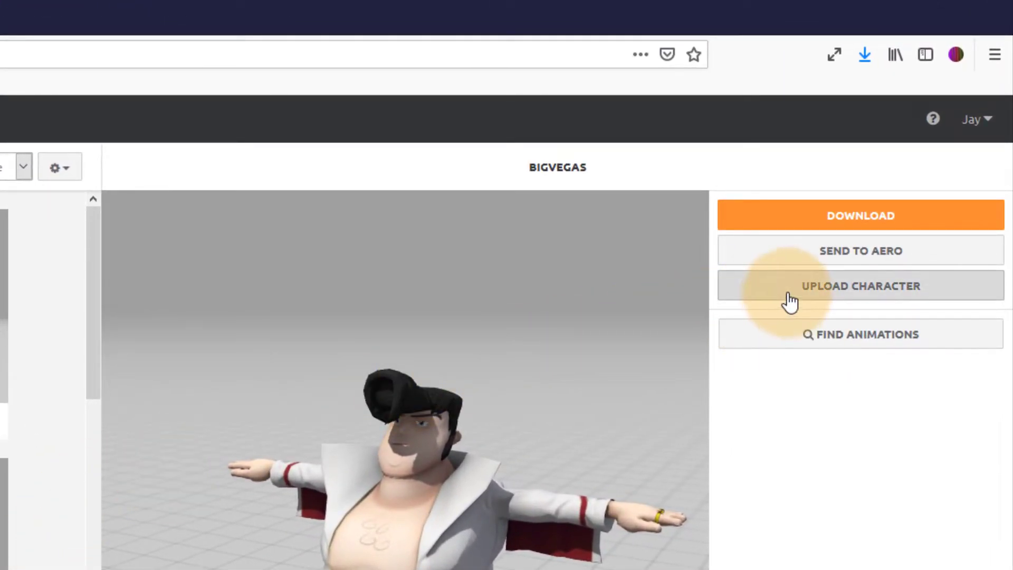
Step: Upload FBI Agent.fbx from the Downloads folder to Mixamo's Auto-Rigger
click(790, 300)
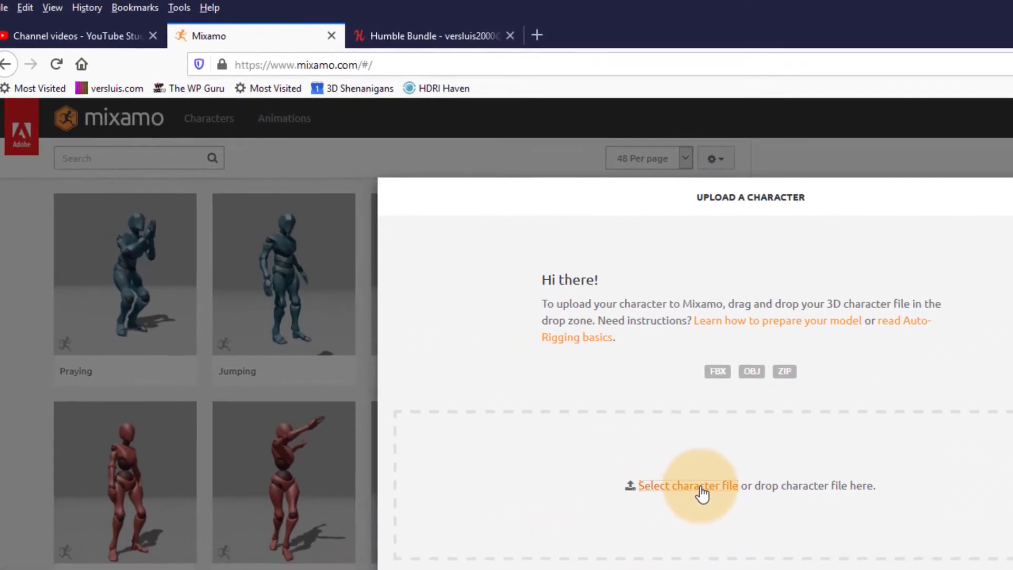
click(701, 493)
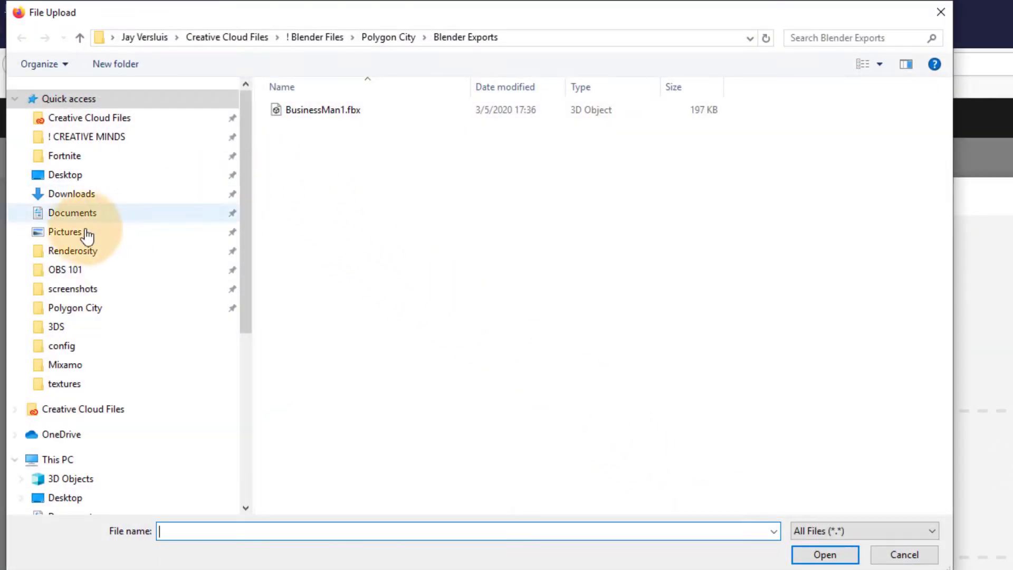
click(128, 196)
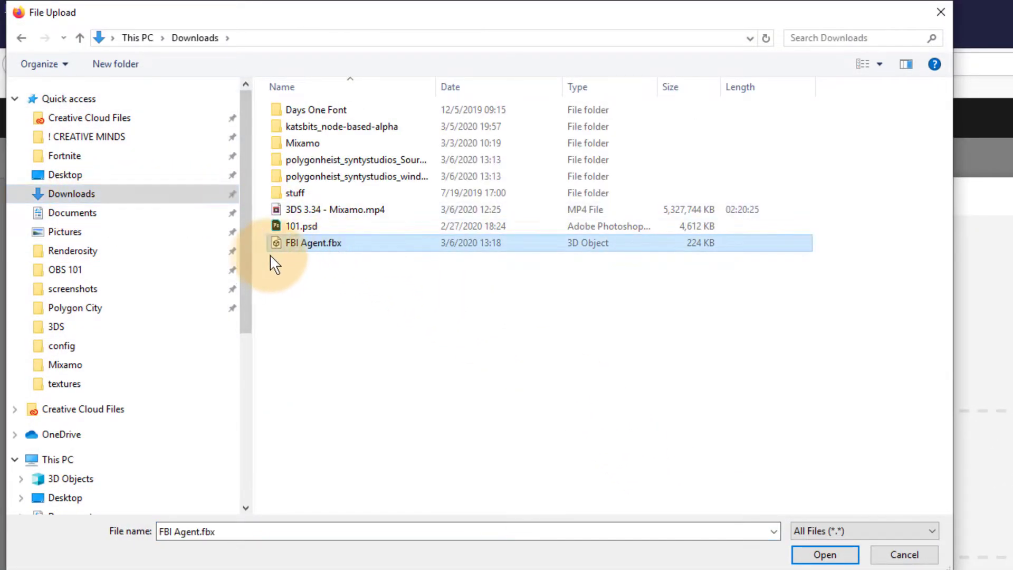
click(823, 554)
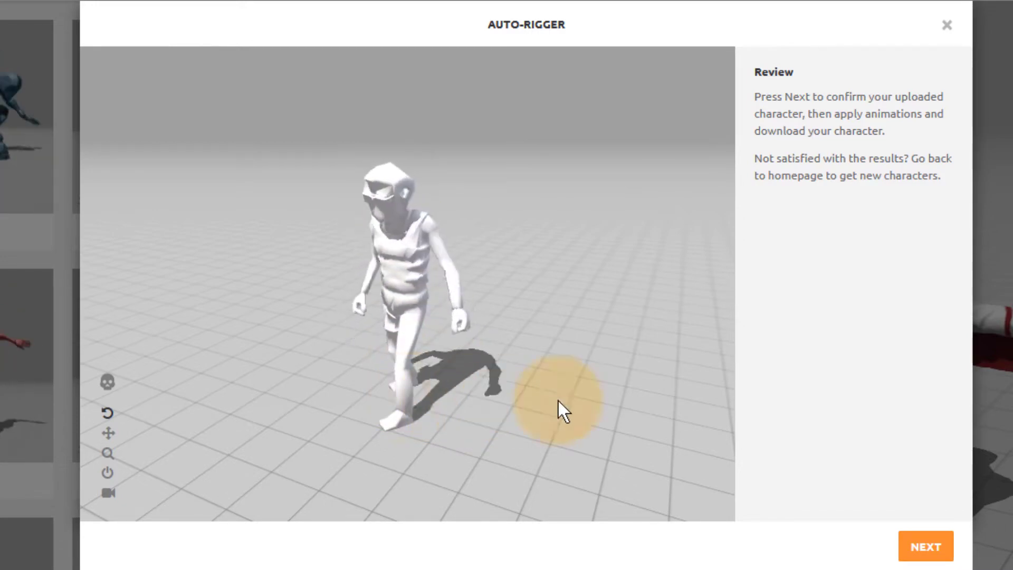
Step: Accept the auto-rig, apply Samba Dancing, and download it as FBX at 60 fps
click(921, 549)
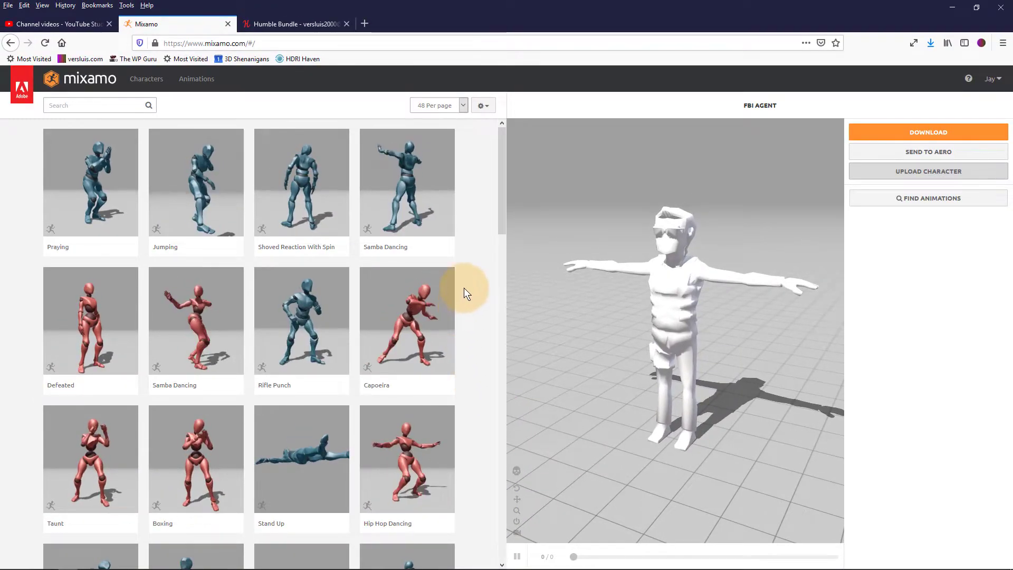
click(403, 169)
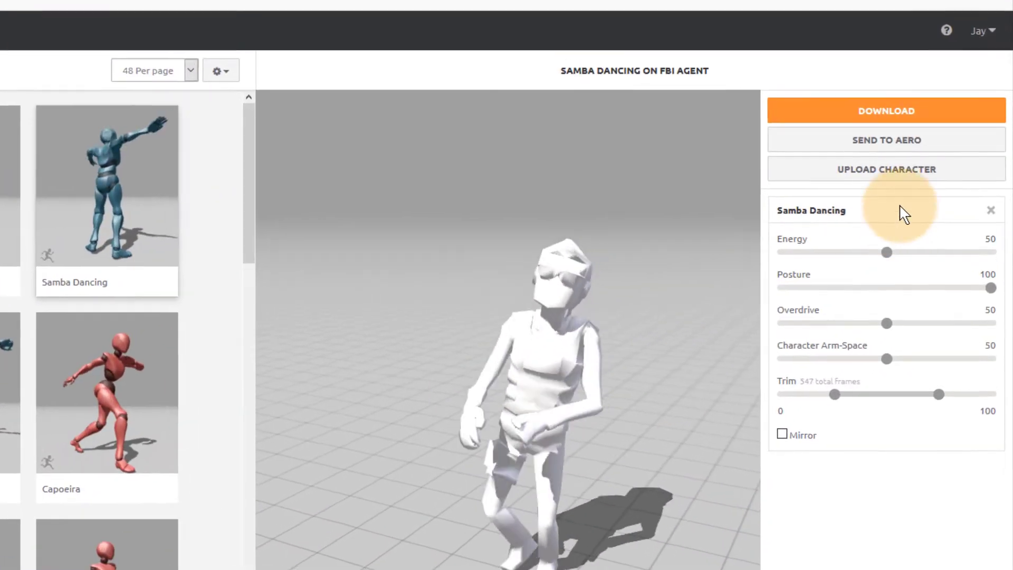
click(904, 112)
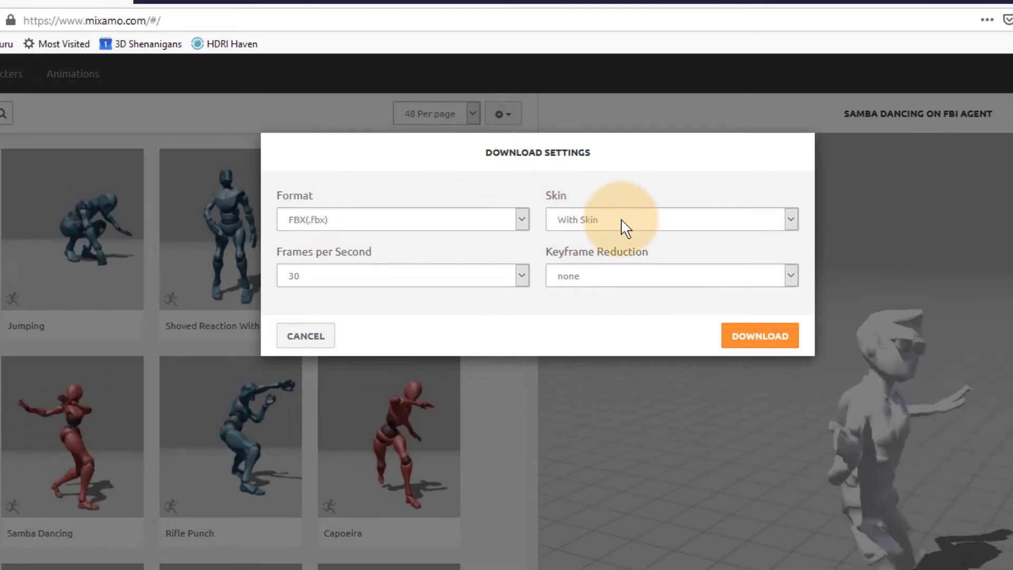
click(371, 280)
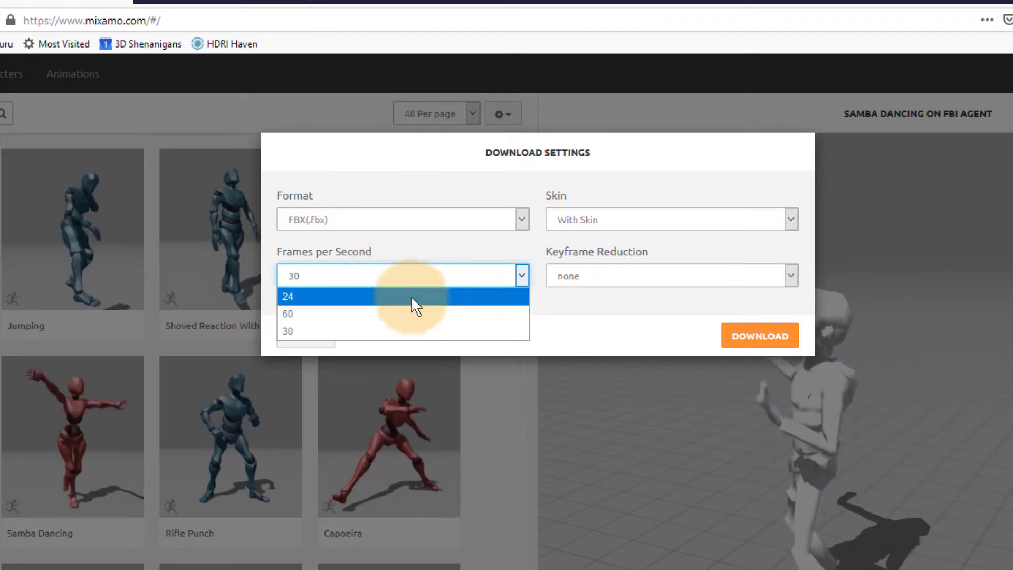
click(375, 314)
click(776, 341)
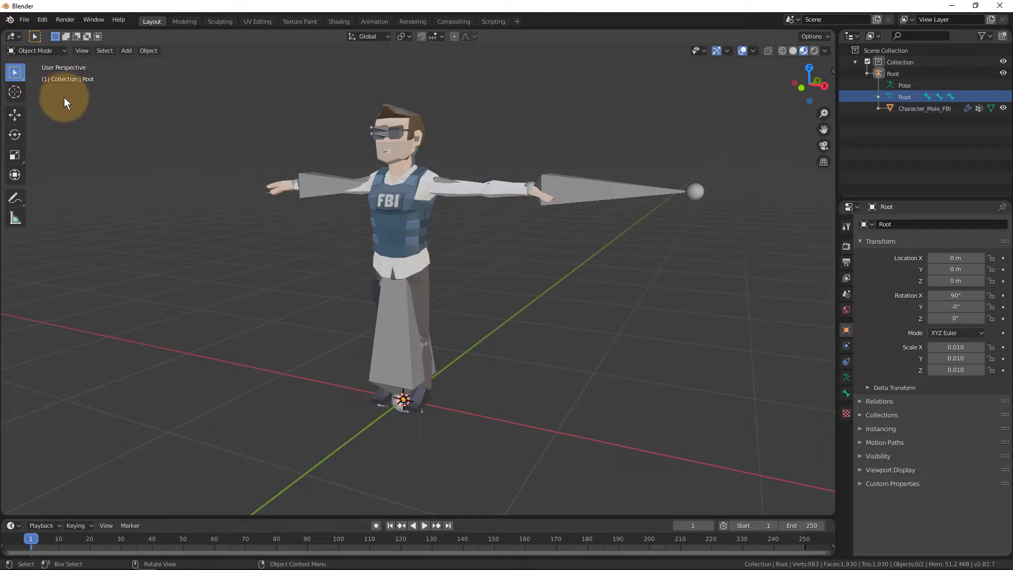
Step: Start a new General scene without saving the current one
click(25, 20)
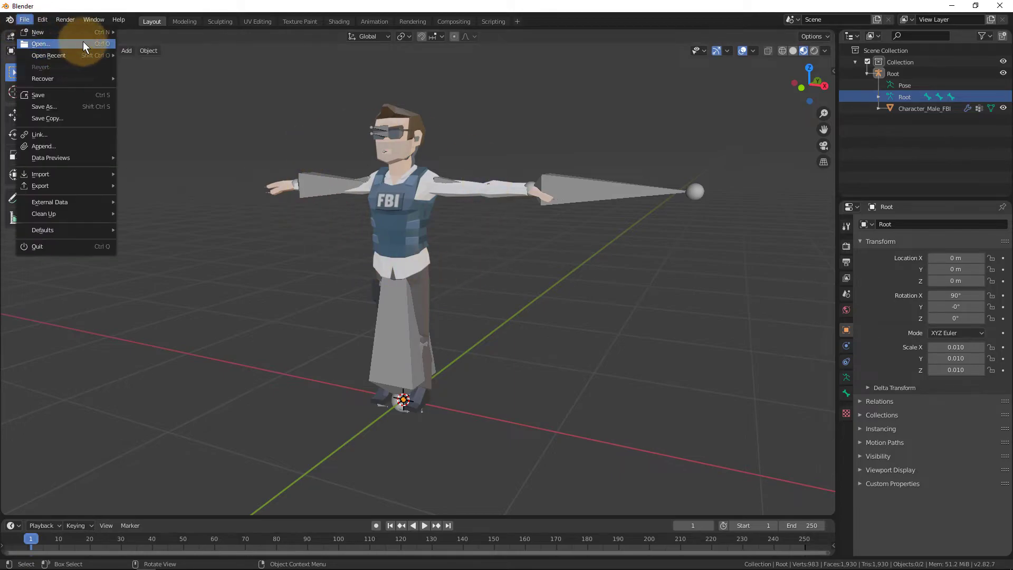
mouse_move(89, 33)
click(164, 55)
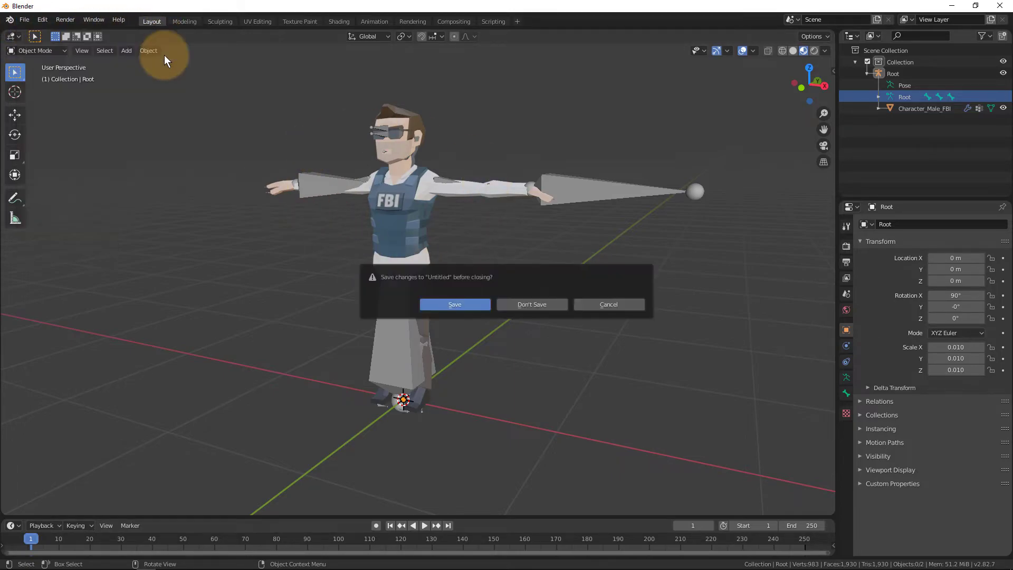
click(547, 306)
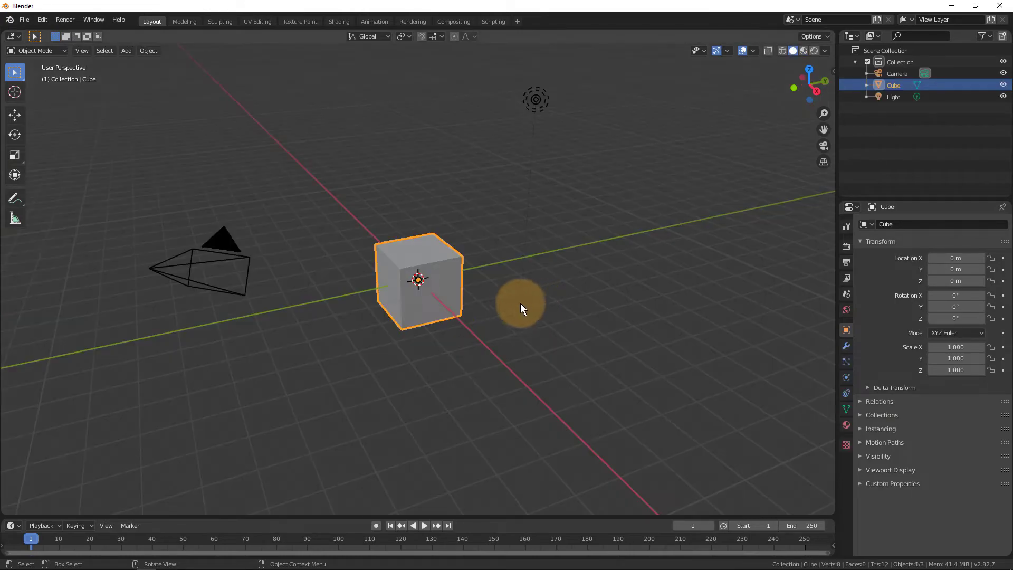
Step: Delete the default cube and bring up the File > Import menu
key(x)
click(414, 286)
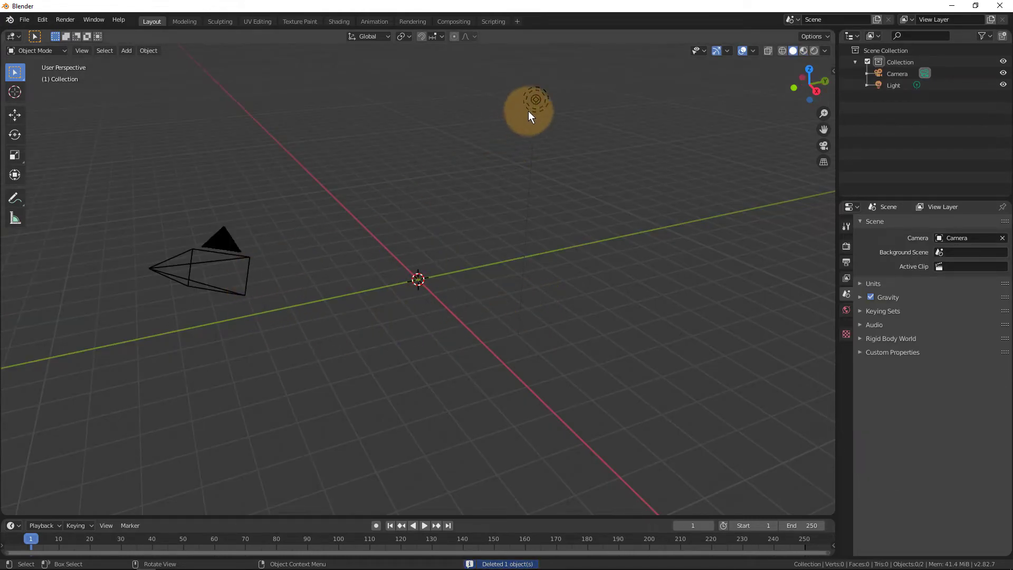
middle_drag(318, 227, 402, 302)
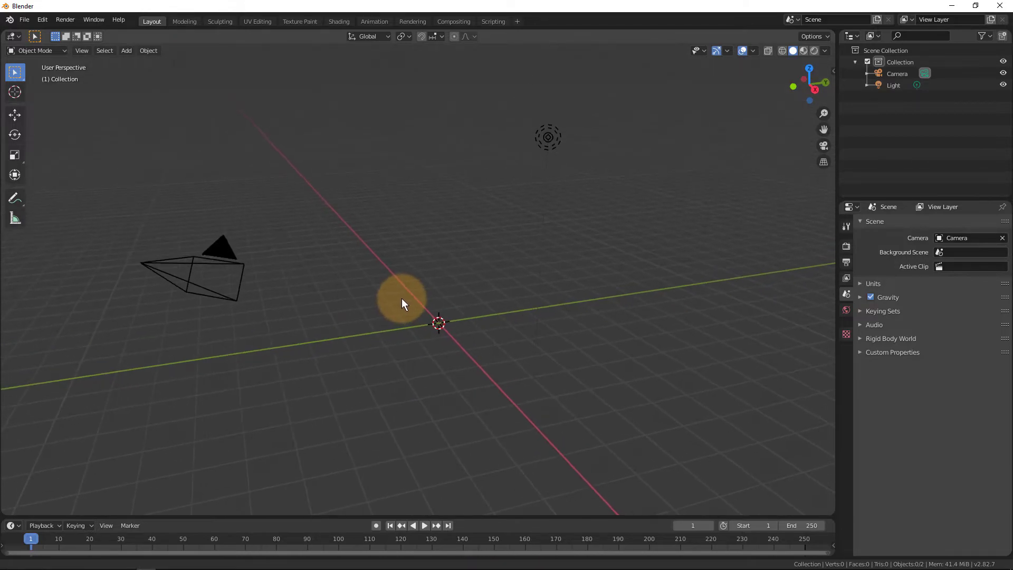
click(24, 20)
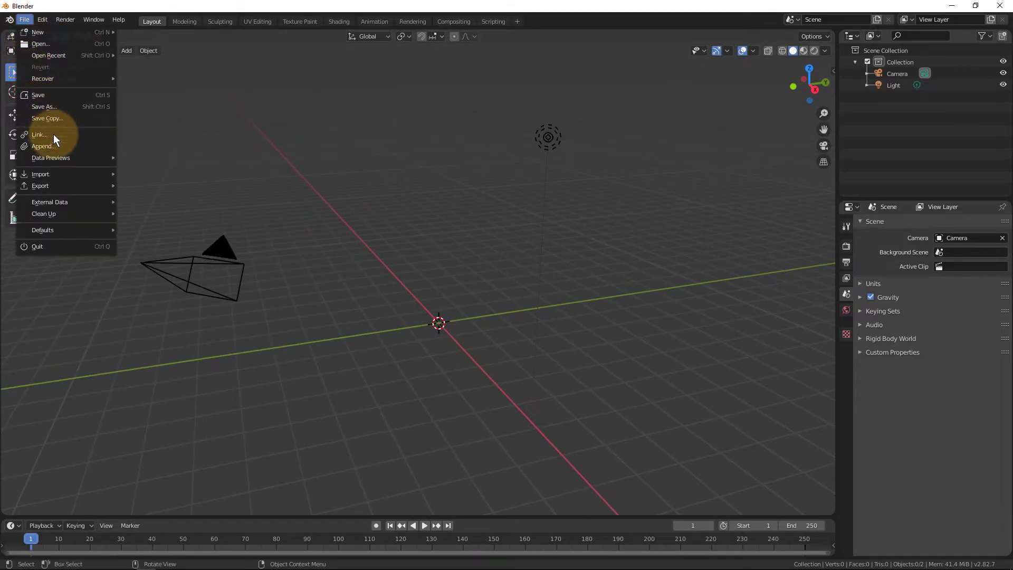
mouse_move(59, 171)
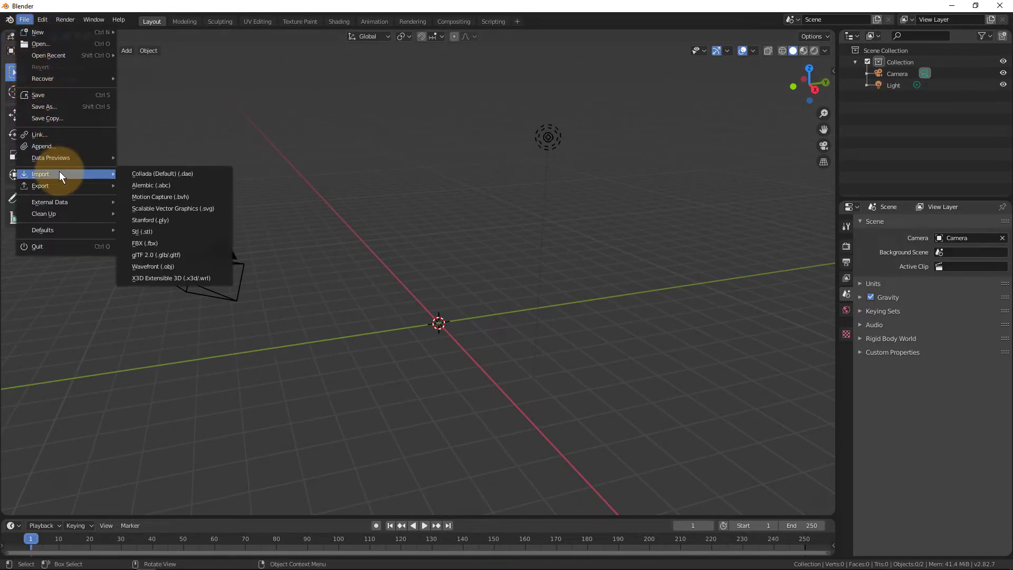
Step: Choose FBX import and select Samba Dancing.fbx in the Downloads folder
click(171, 243)
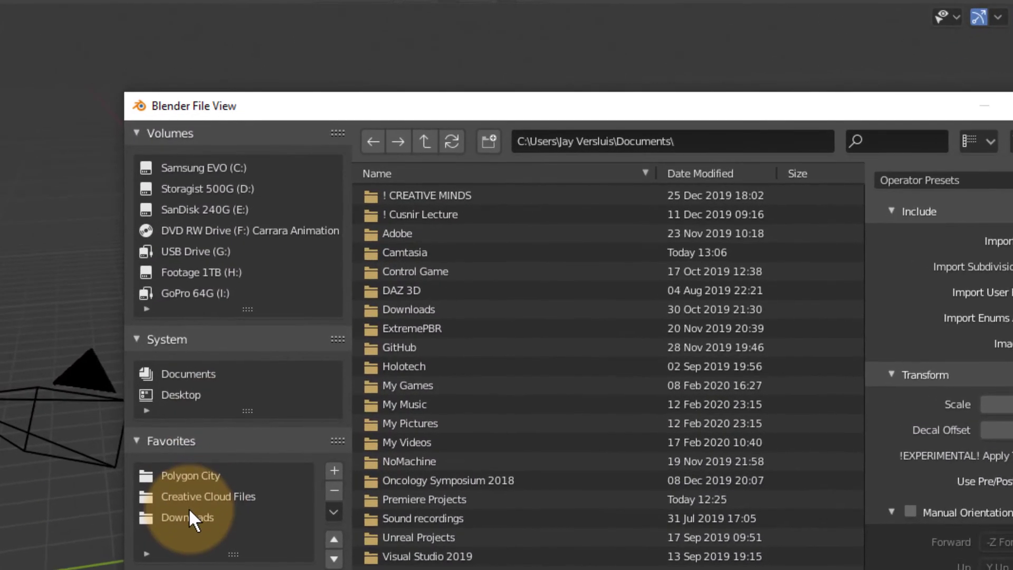
click(211, 466)
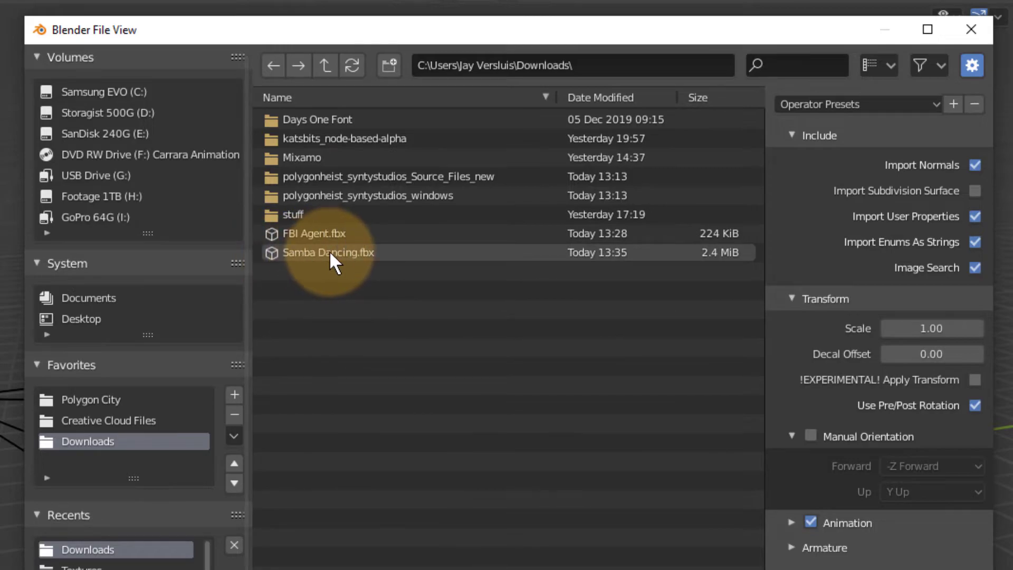
click(329, 253)
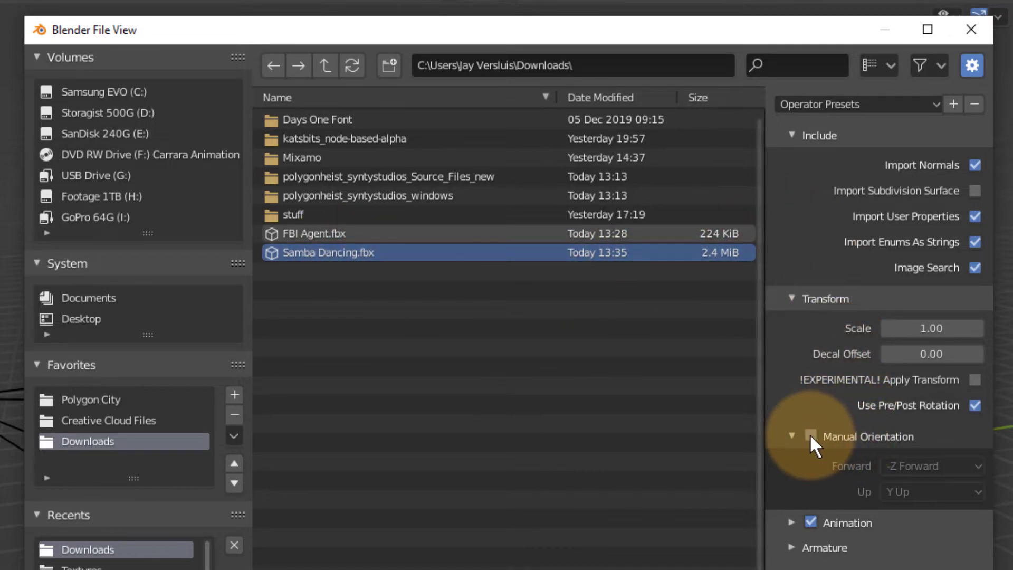
Step: Enable Manual Orientation and Automatic Bone Orientation, then import the FBX
click(792, 135)
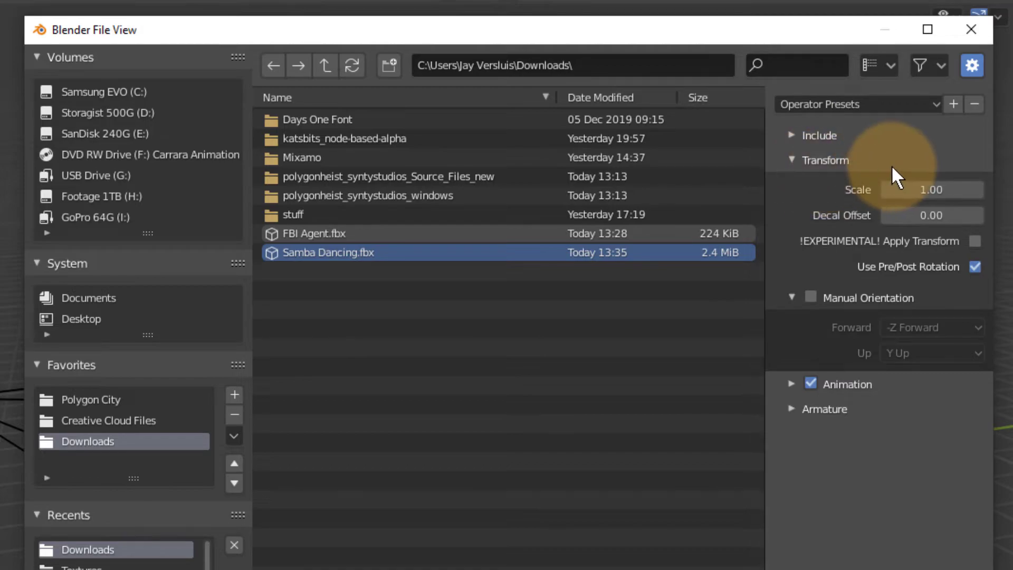
click(811, 297)
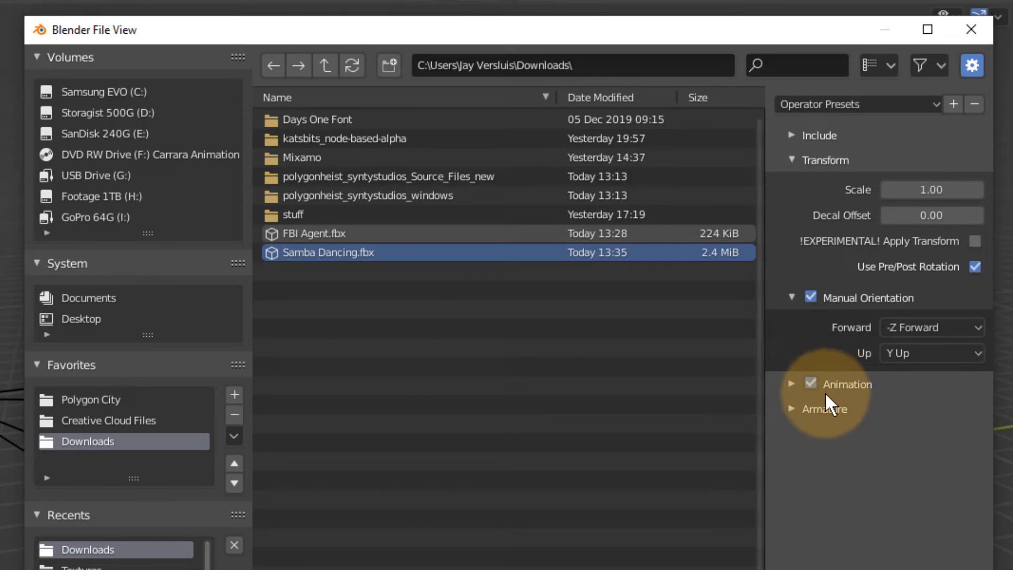
click(790, 408)
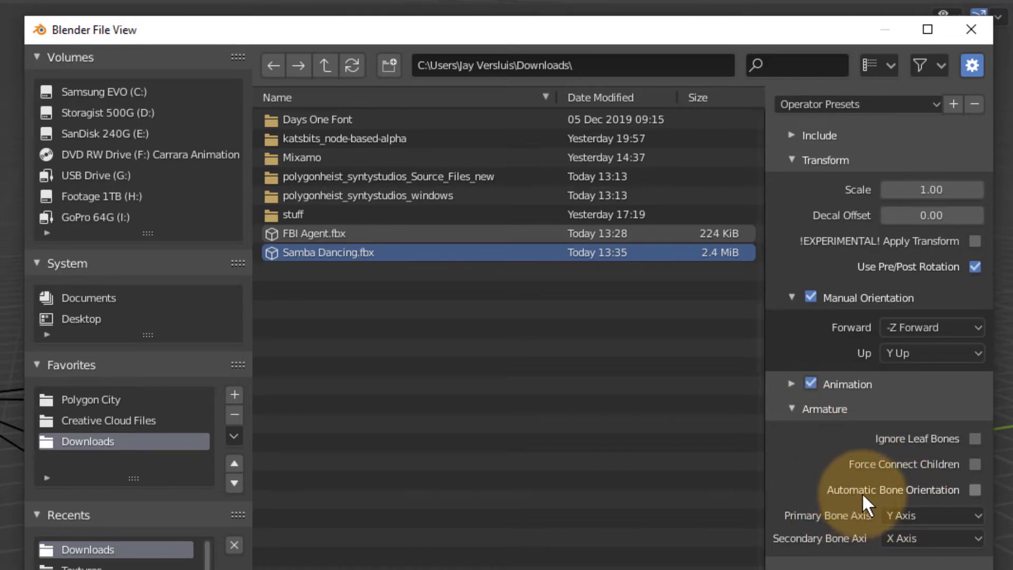
click(974, 490)
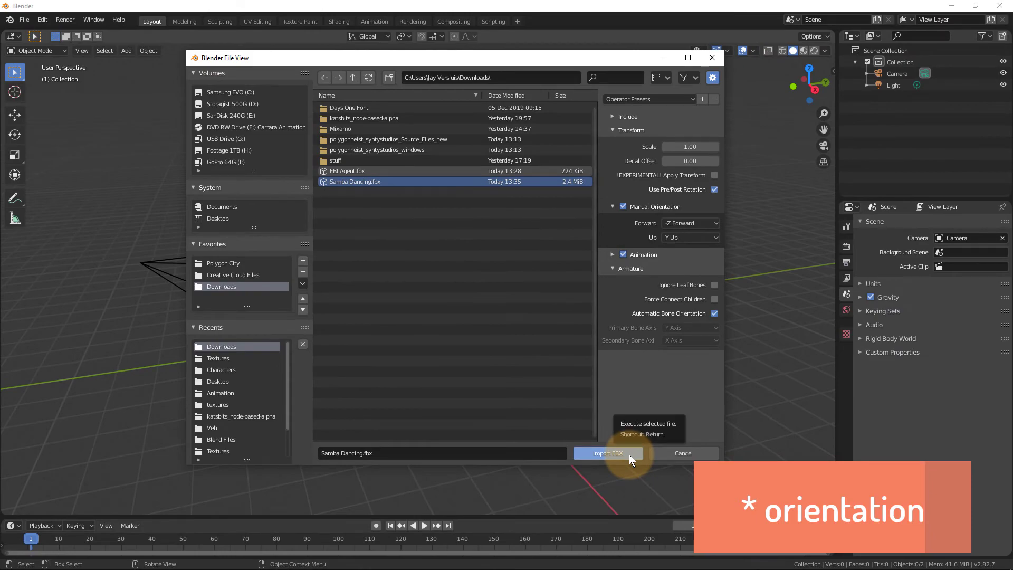
click(628, 454)
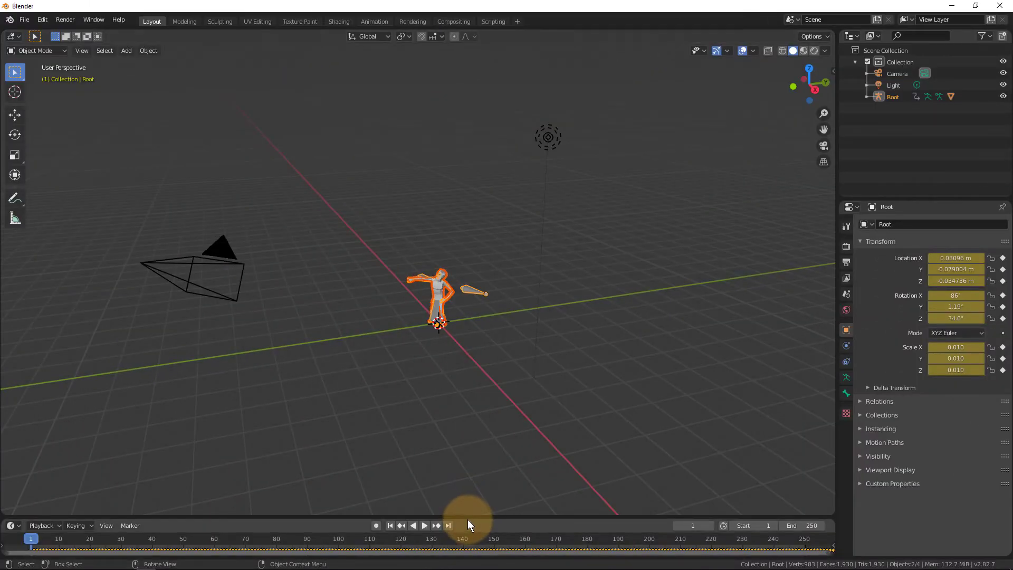
Step: Enlarge the timeline area and zoom and orbit to frame the character
drag(468, 519, 466, 425)
scroll(484, 384, up, 3)
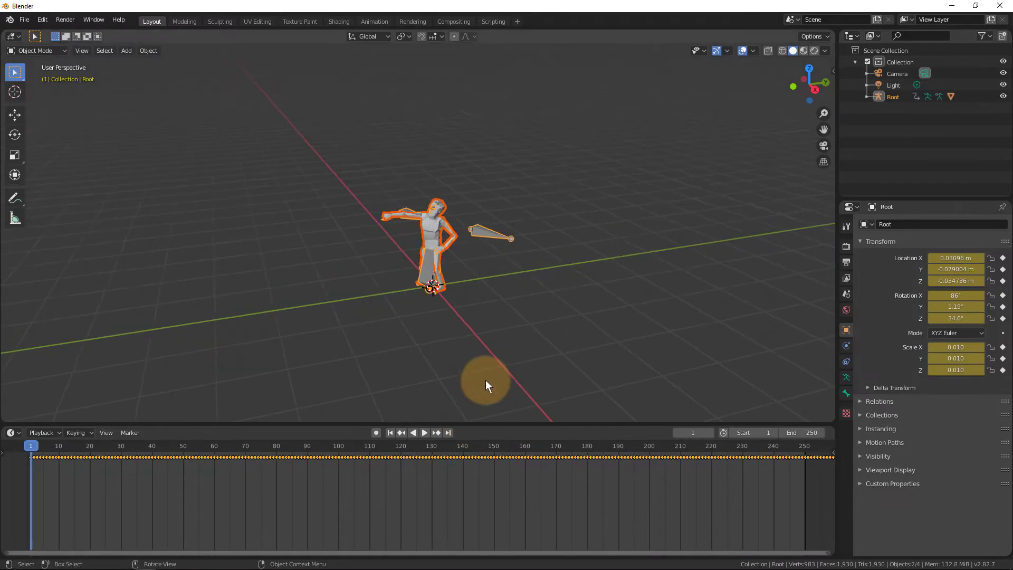
scroll(485, 380, up, 3)
middle_drag(459, 287, 428, 272)
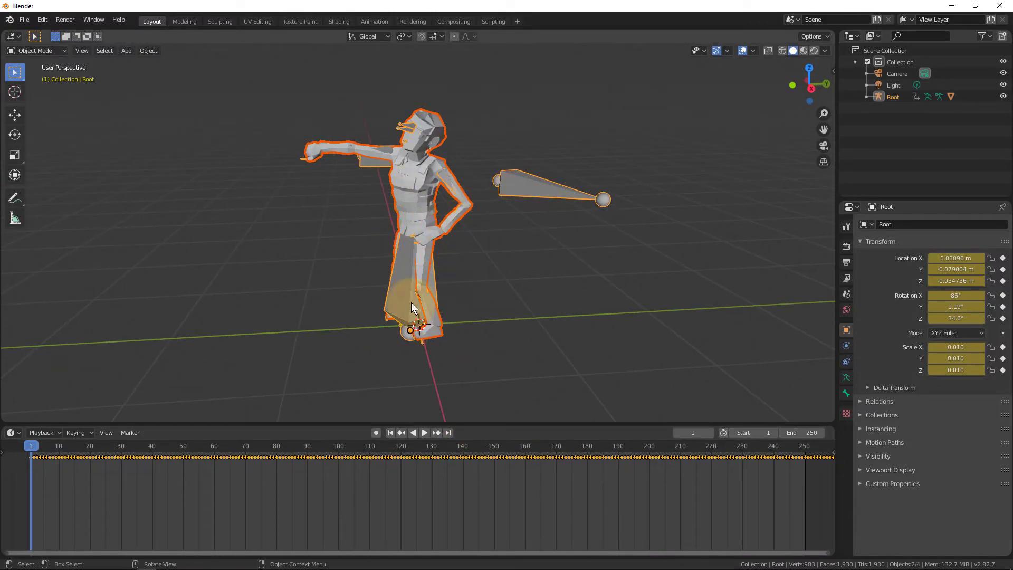
Step: Play the Samba Dancing animation and turn off the viewport overlays
click(424, 433)
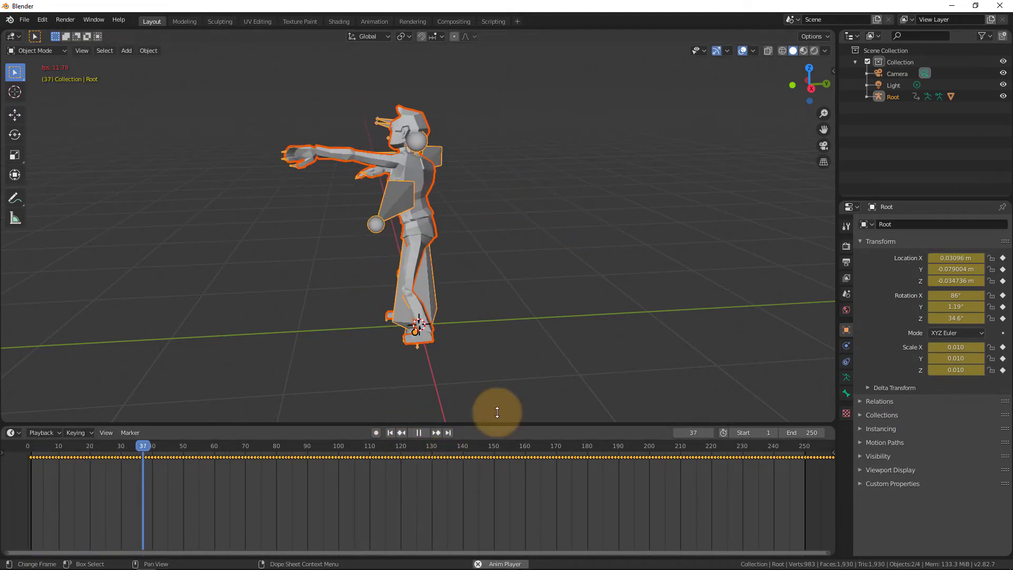
middle_drag(409, 347, 574, 340)
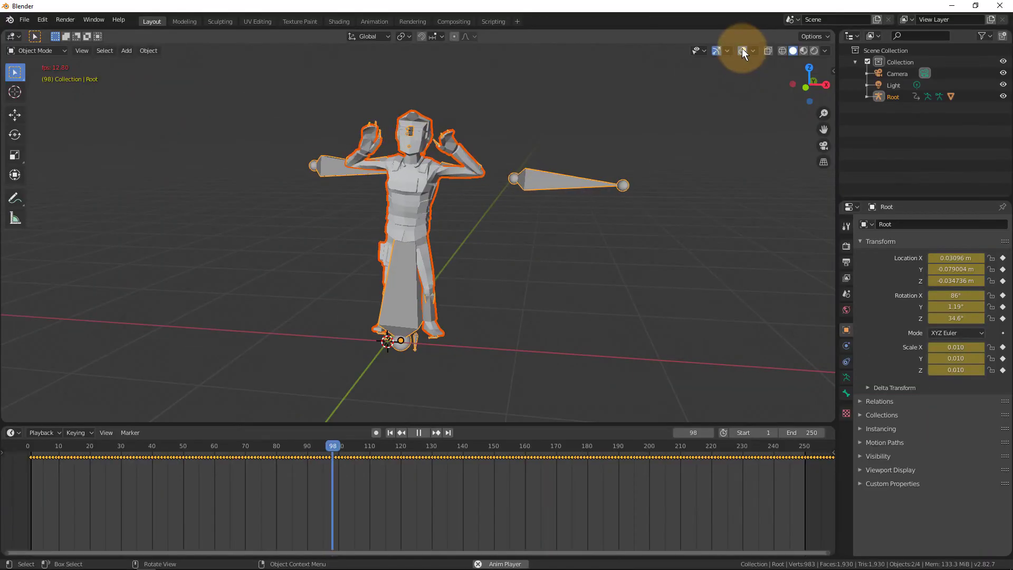
click(741, 50)
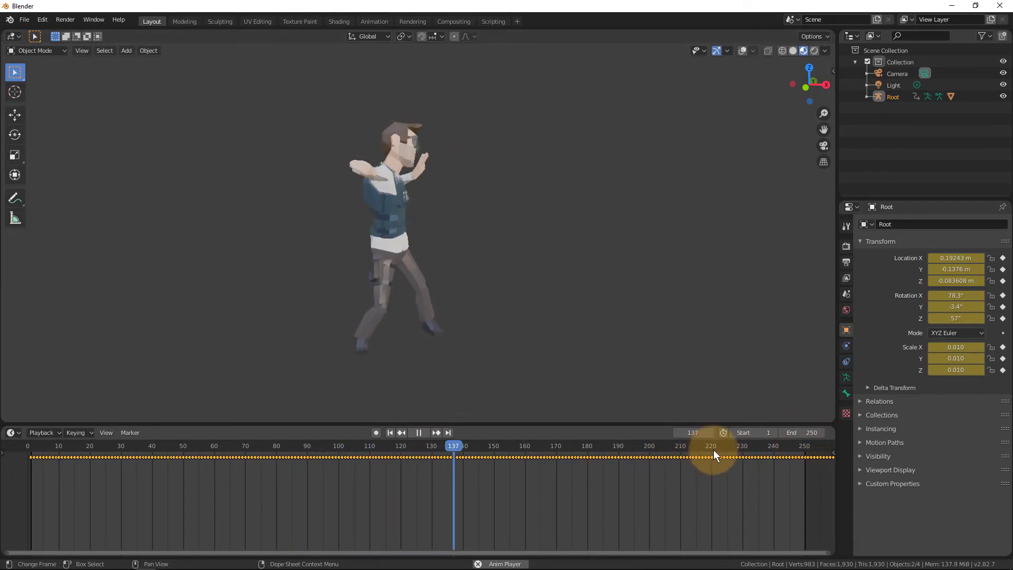
Step: Zoom the timeline out to view the whole Samba Dancing animation
click(760, 470)
scroll(432, 473, down, 5)
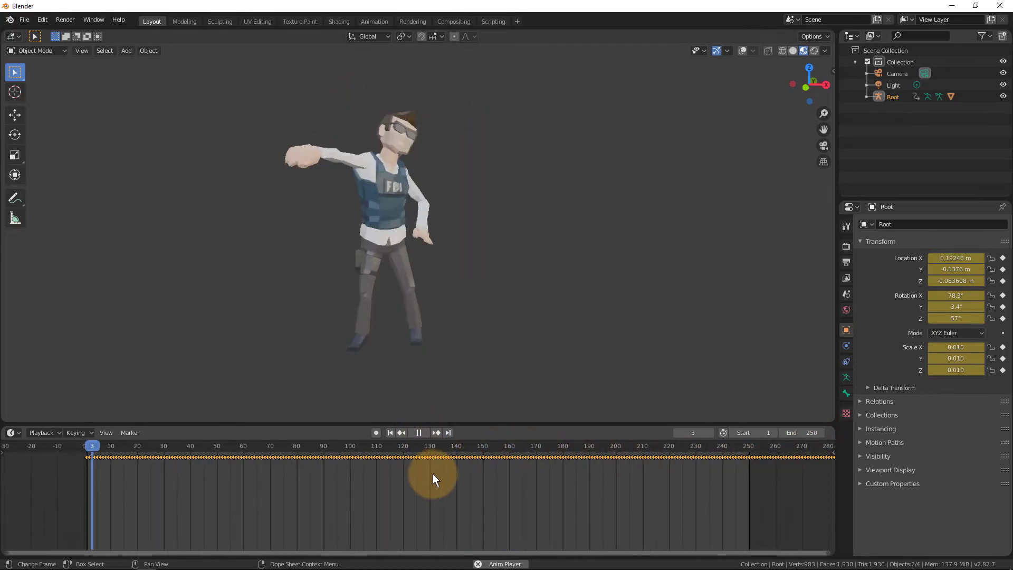
scroll(432, 474, down, 3)
scroll(433, 473, down, 4)
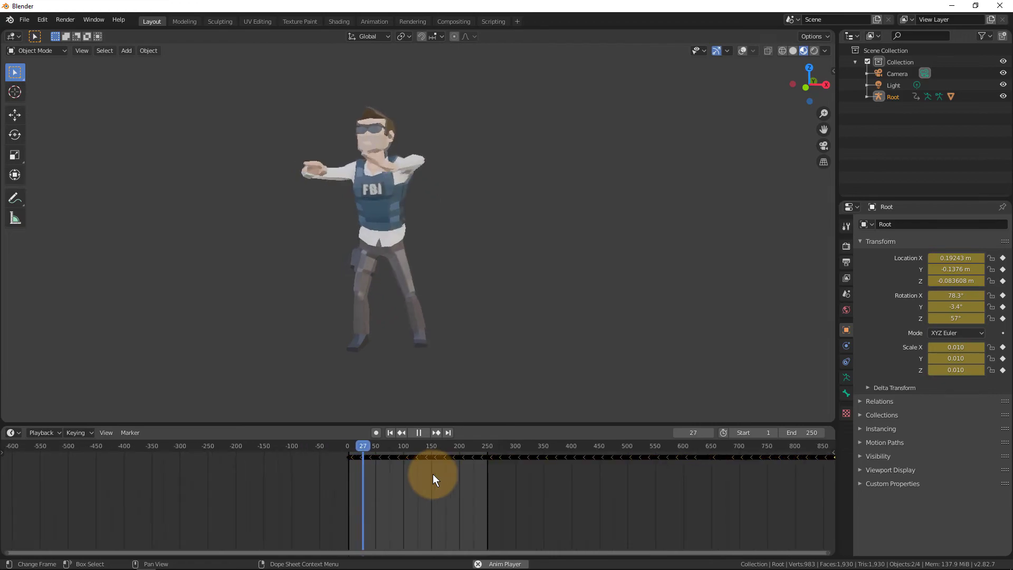
ctrl+middle_drag(497, 473, 262, 485)
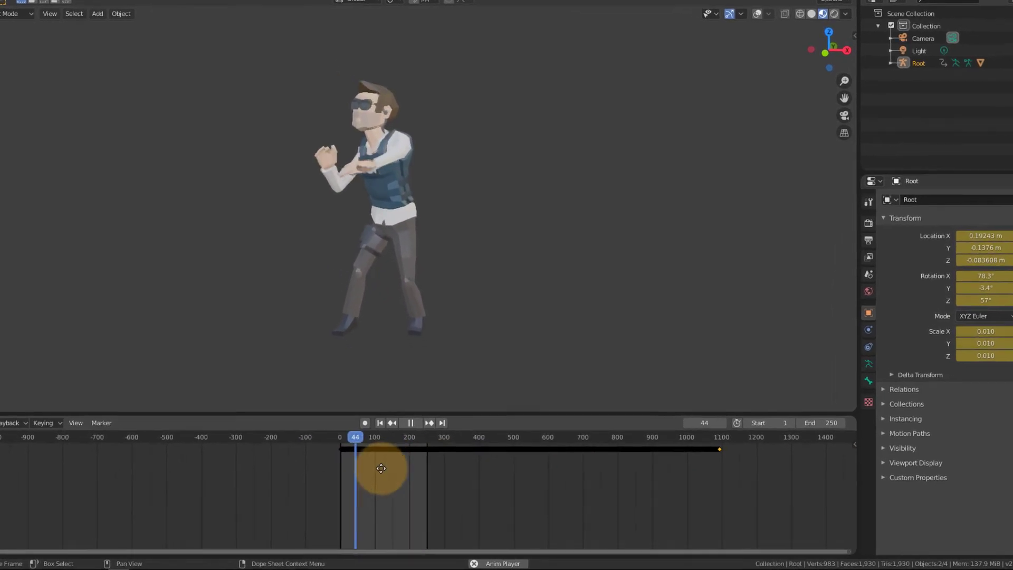
Step: Pause playback, locate the last keyframe at 1092, and set 1092 as the end frame
click(410, 423)
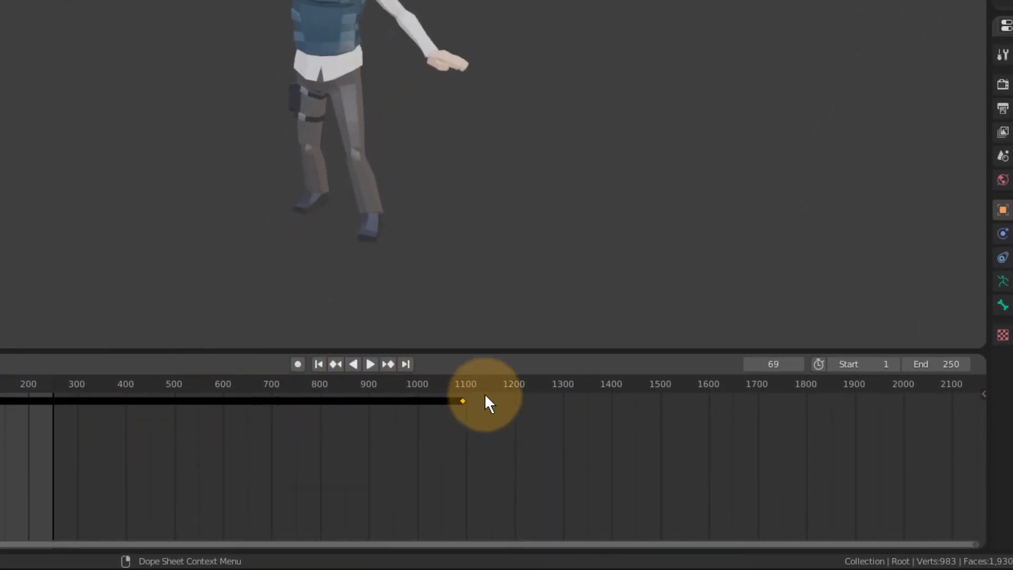
drag(454, 384, 480, 386)
click(334, 364)
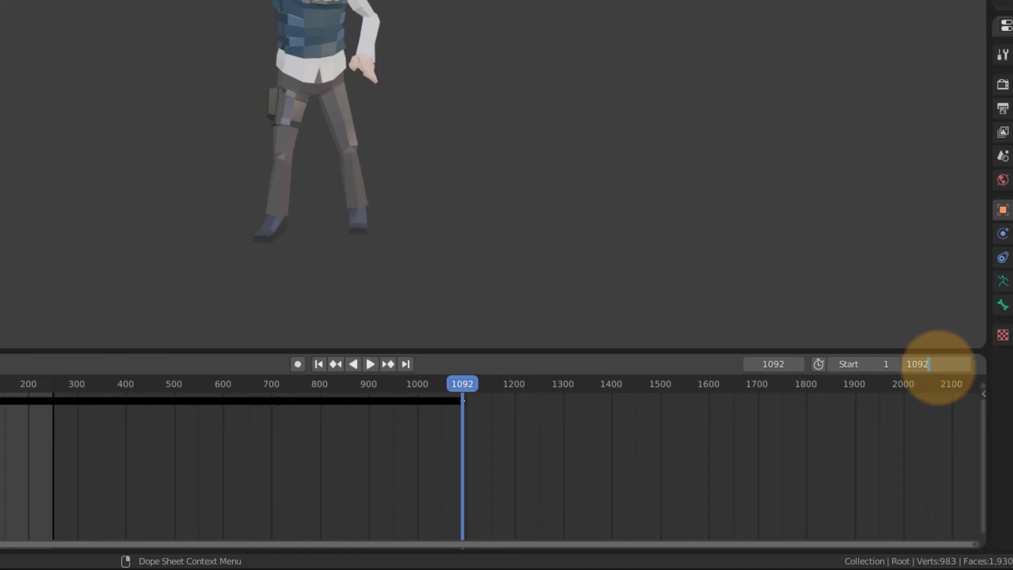
key(Return)
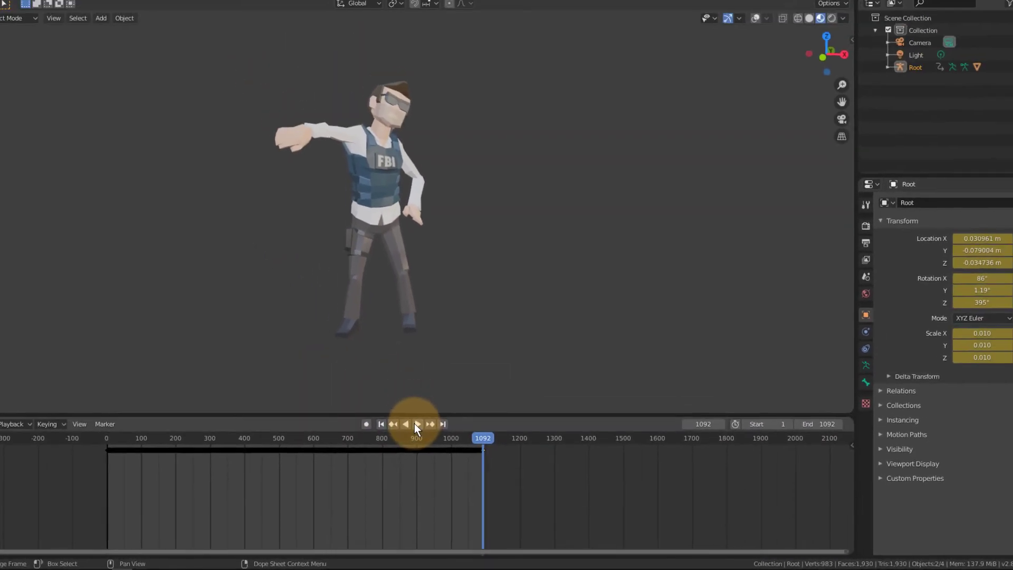